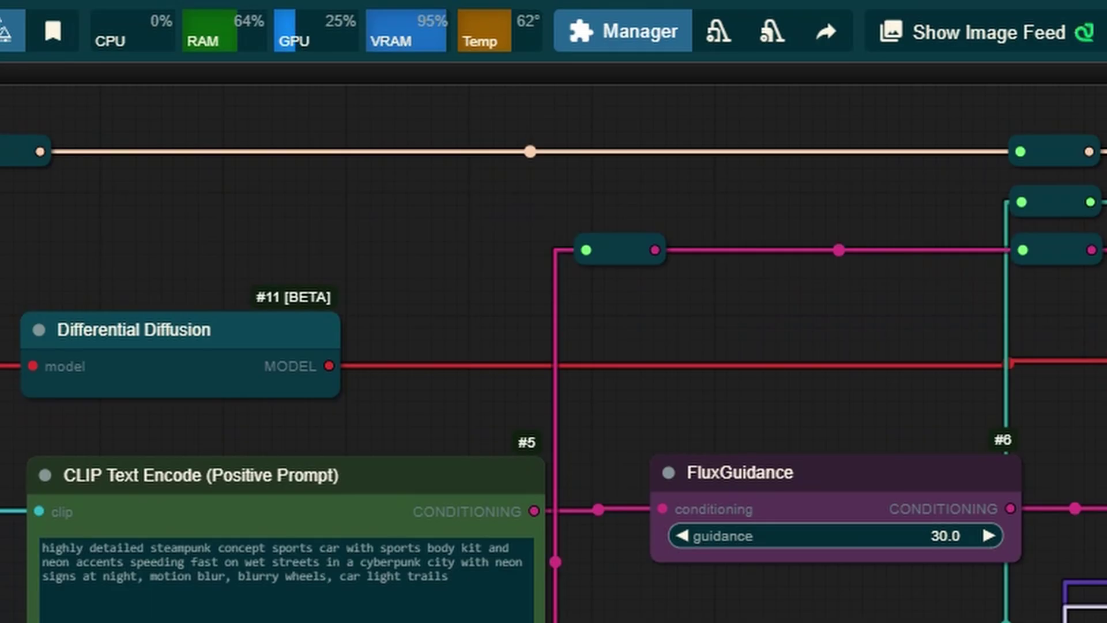
Step: From the Manager menu, list the custom nodes this workflow is missing
{"action": "left_click", "coordinate": [625, 37]}
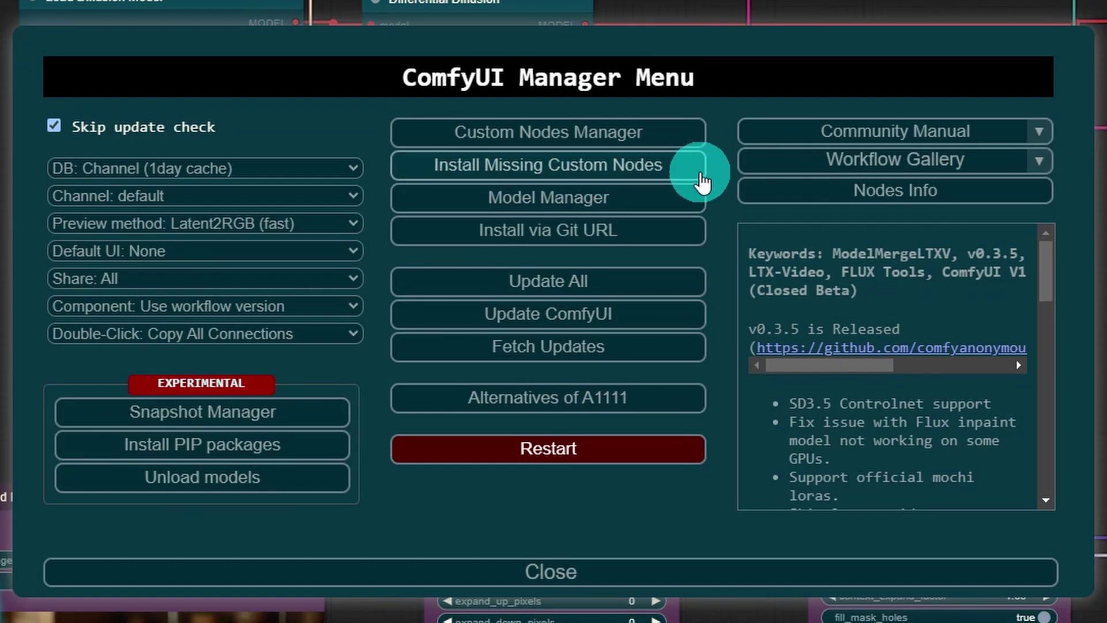
{"action": "left_click", "coordinate": [547, 165]}
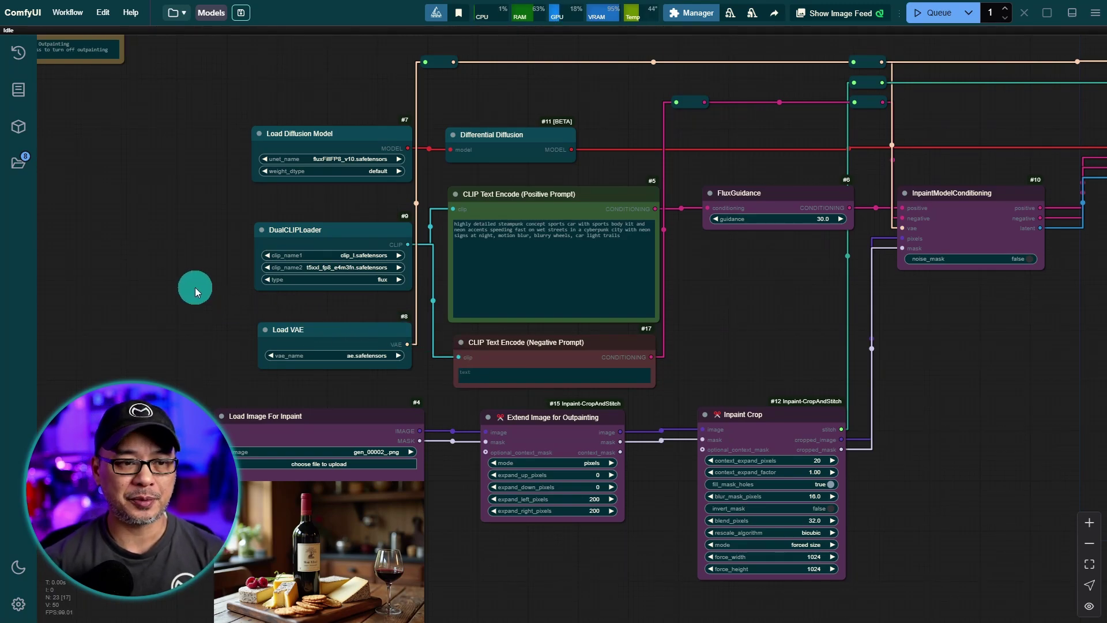
{"action": "scroll", "coordinate": [782, 339], "scroll_direction": "up", "scroll_amount": 1}
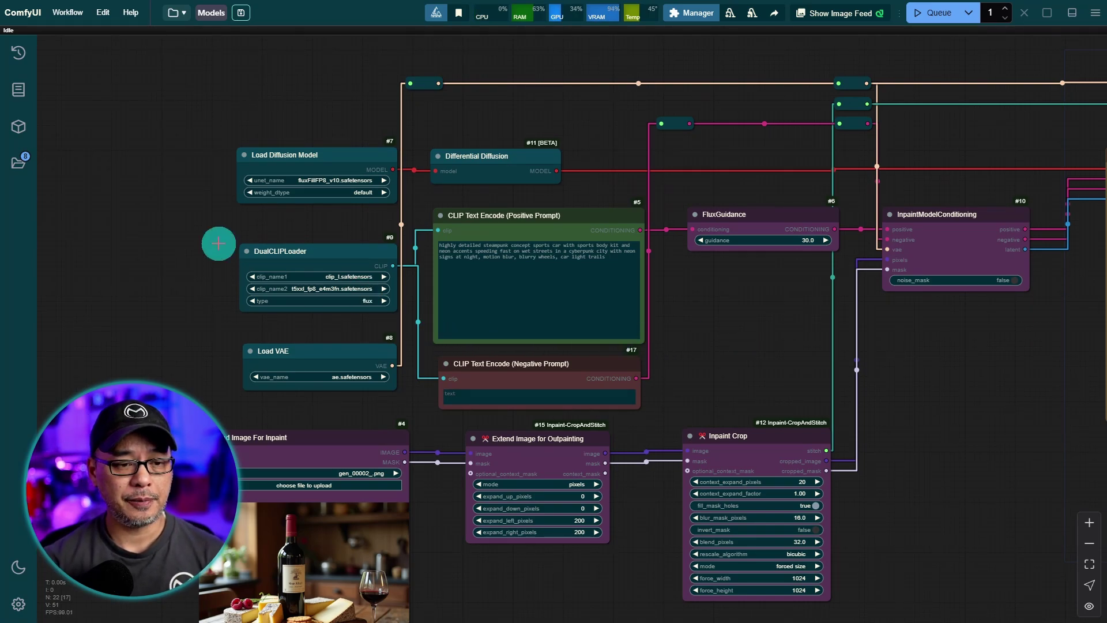
{"action": "scroll", "coordinate": [334, 225], "scroll_direction": "up", "scroll_amount": 6}
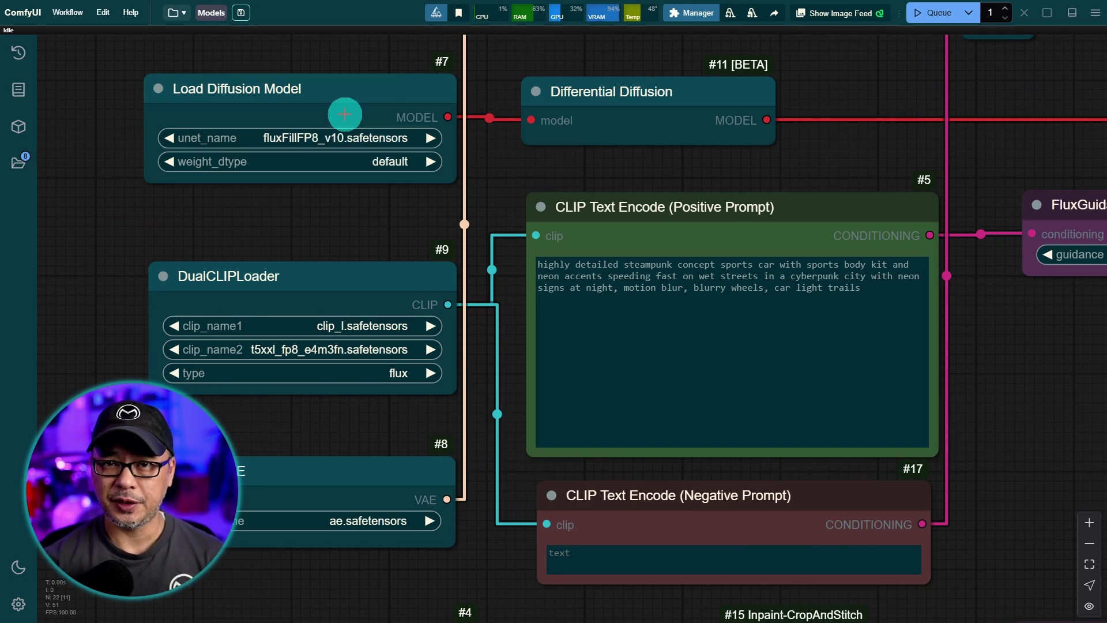
{"action": "left_click", "coordinate": [379, 110]}
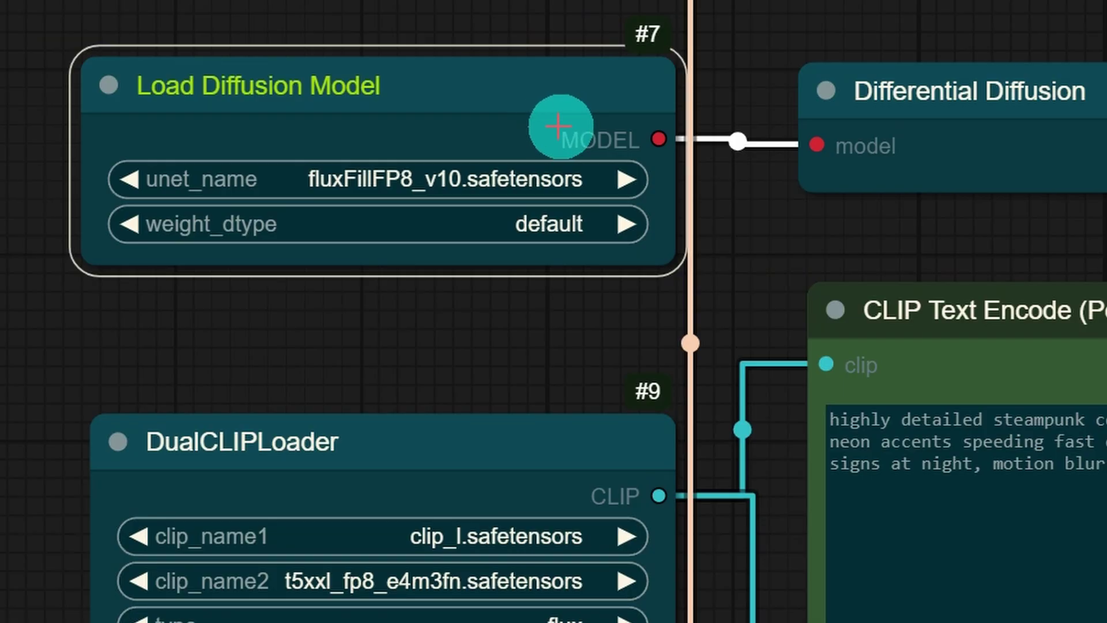
{"action": "left_click", "coordinate": [484, 186]}
{"action": "left_click", "coordinate": [405, 73]}
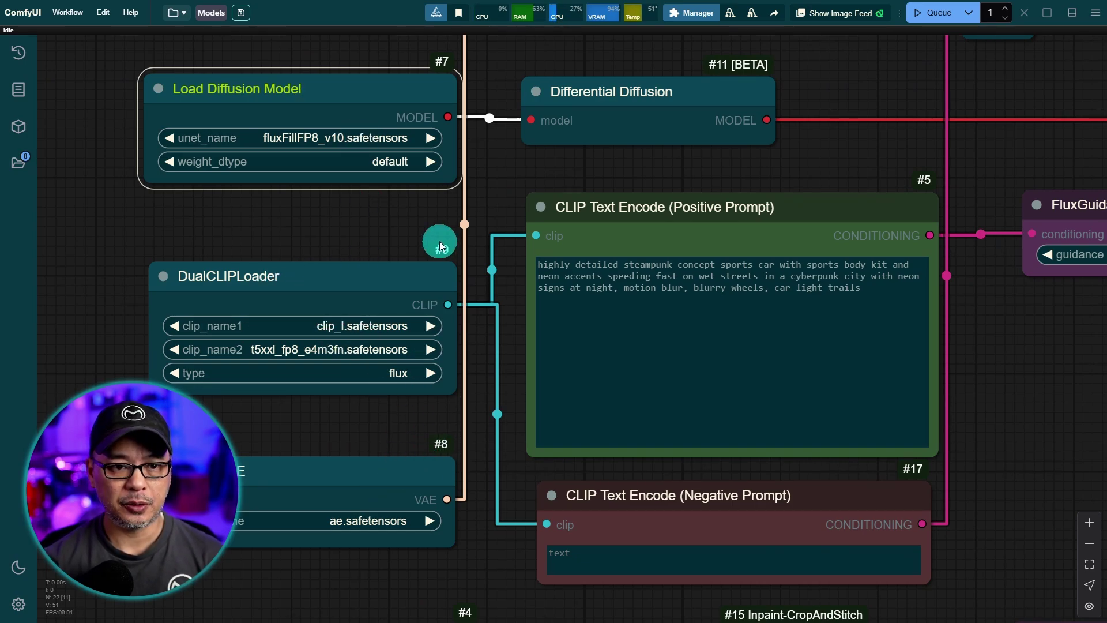
{"action": "left_click", "coordinate": [624, 228]}
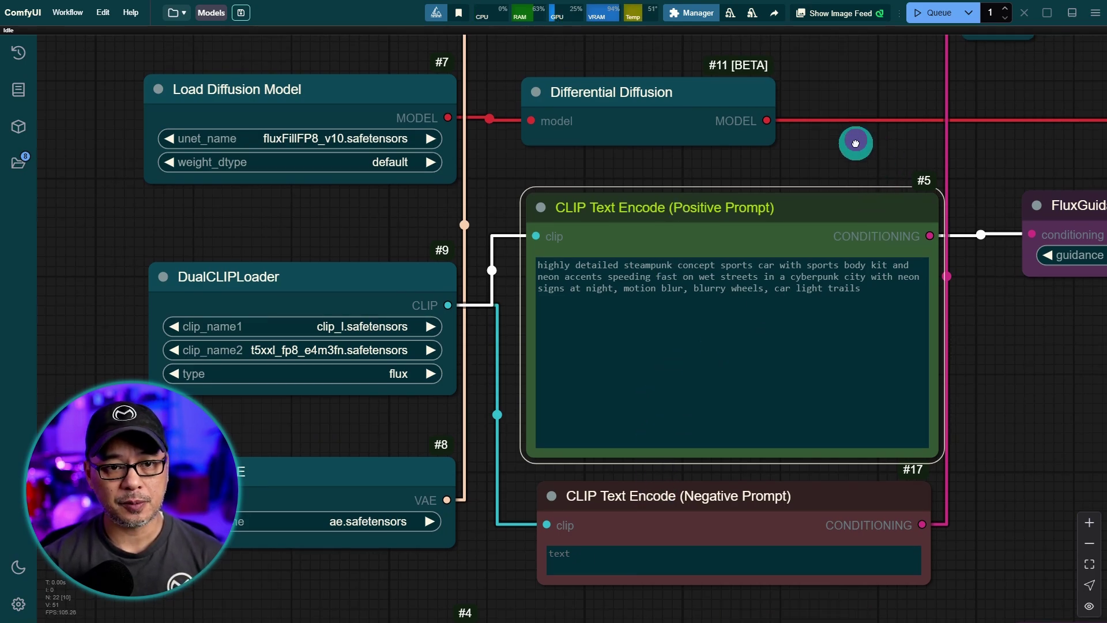
{"action": "scroll", "coordinate": [767, 262], "scroll_direction": "up", "scroll_amount": 3}
{"action": "left_click_drag", "start_coordinate": [542, 258], "coordinate": [771, 256]}
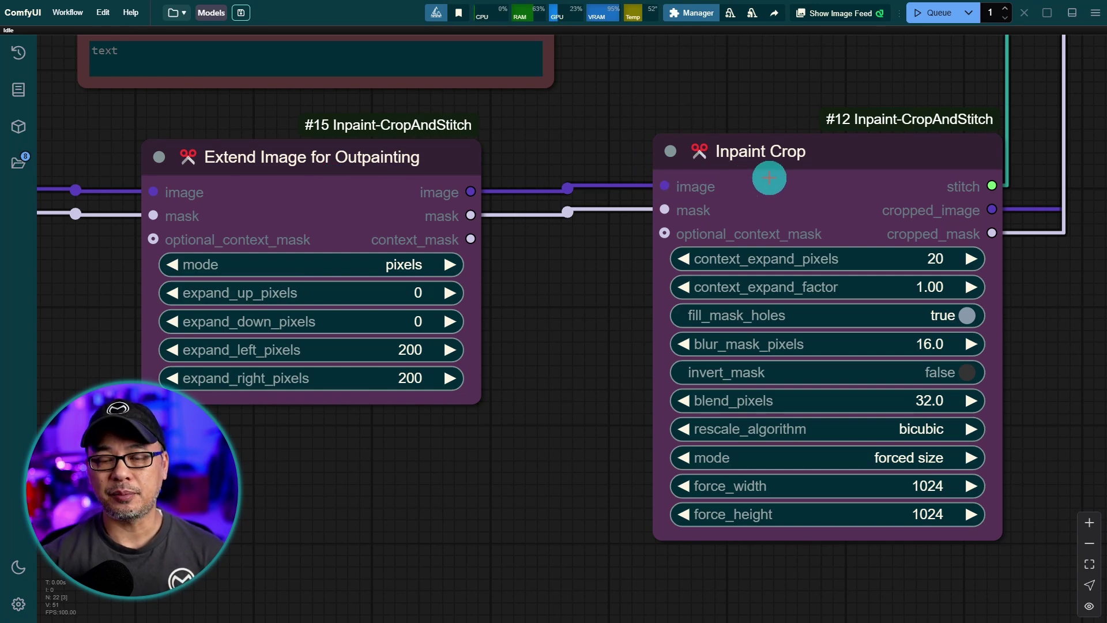
{"action": "scroll", "coordinate": [770, 390], "scroll_direction": "down", "scroll_amount": 2}
{"action": "scroll", "coordinate": [810, 233], "scroll_direction": "up", "scroll_amount": 1}
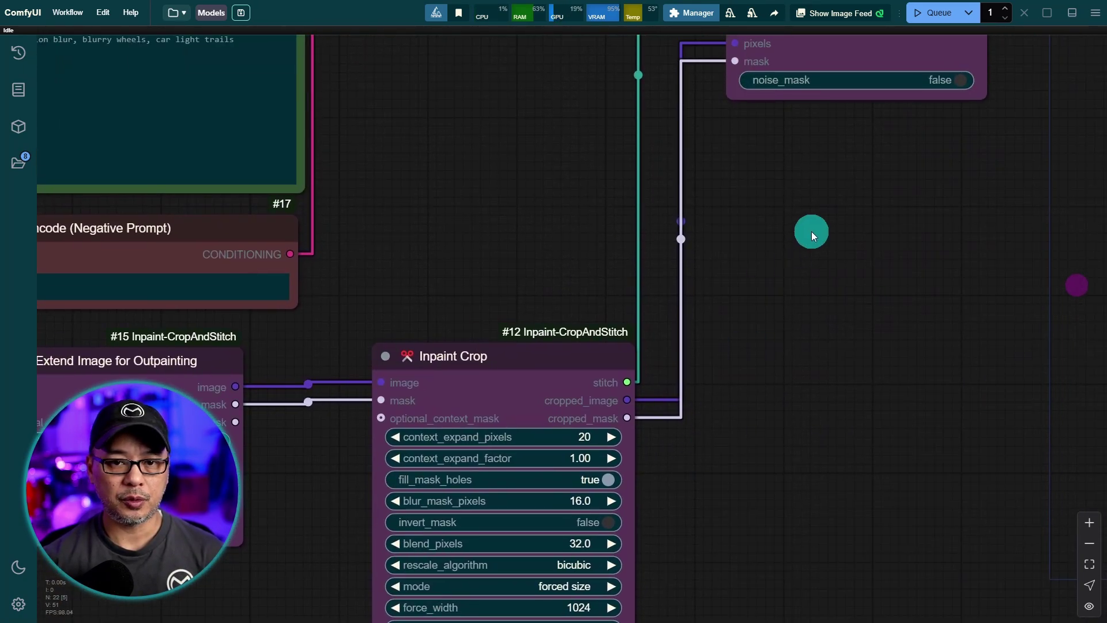
{"action": "scroll", "coordinate": [811, 232], "scroll_direction": "down", "scroll_amount": 3}
{"action": "scroll", "coordinate": [860, 229], "scroll_direction": "up", "scroll_amount": 5}
{"action": "scroll", "coordinate": [807, 312], "scroll_direction": "up", "scroll_amount": 2}
{"action": "scroll", "coordinate": [743, 299], "scroll_direction": "up", "scroll_amount": 2}
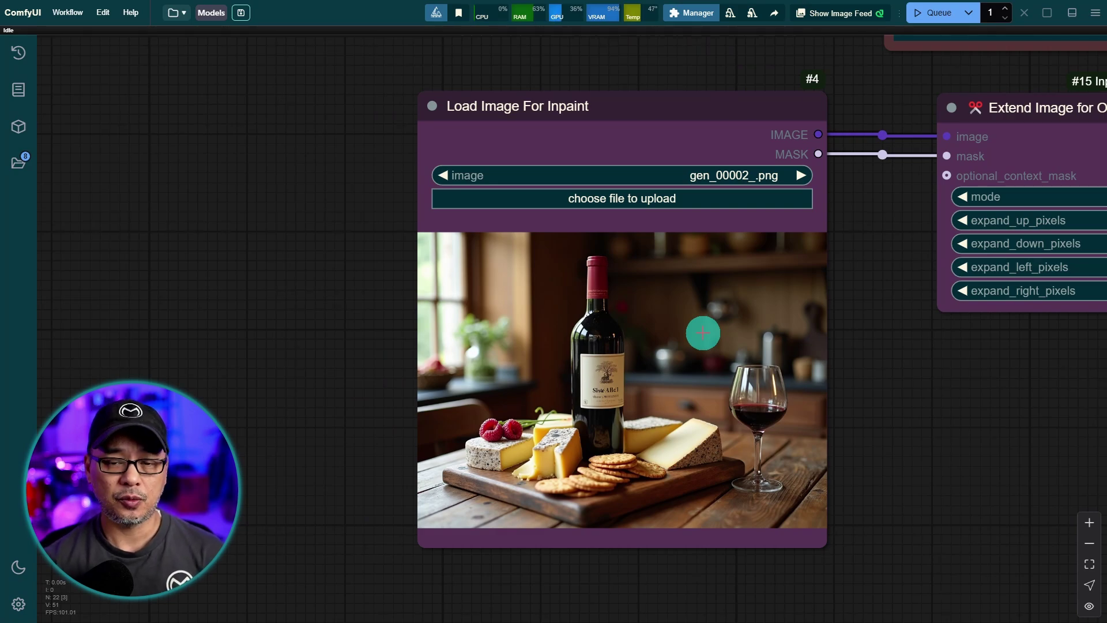
{"action": "left_click_drag", "start_coordinate": [971, 348], "coordinate": [667, 371]}
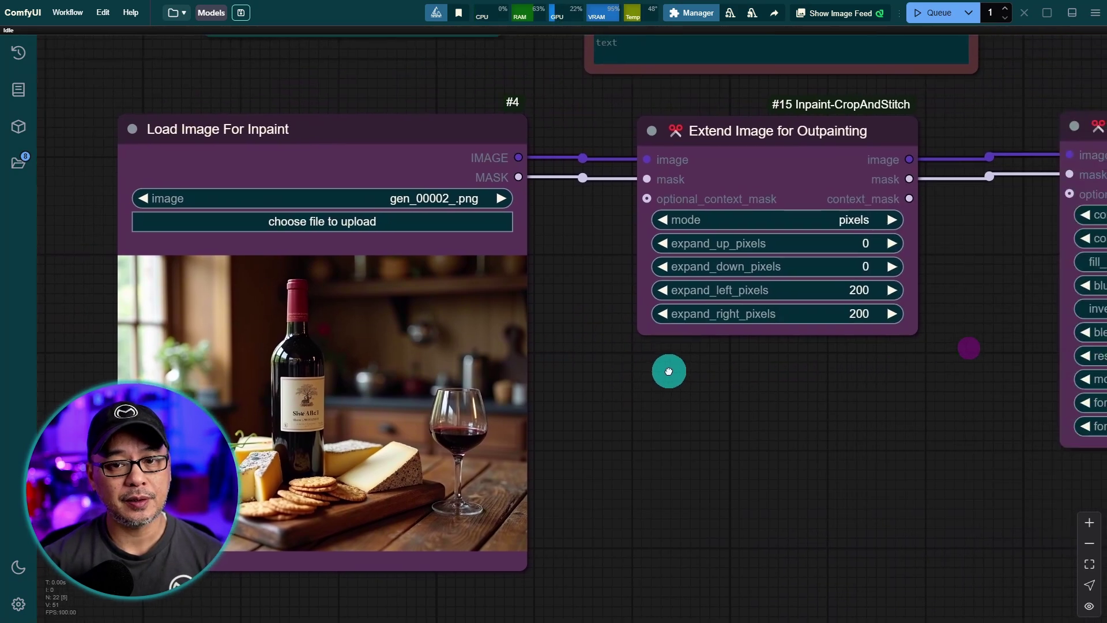
{"action": "scroll", "coordinate": [667, 371], "scroll_direction": "up", "scroll_amount": 3}
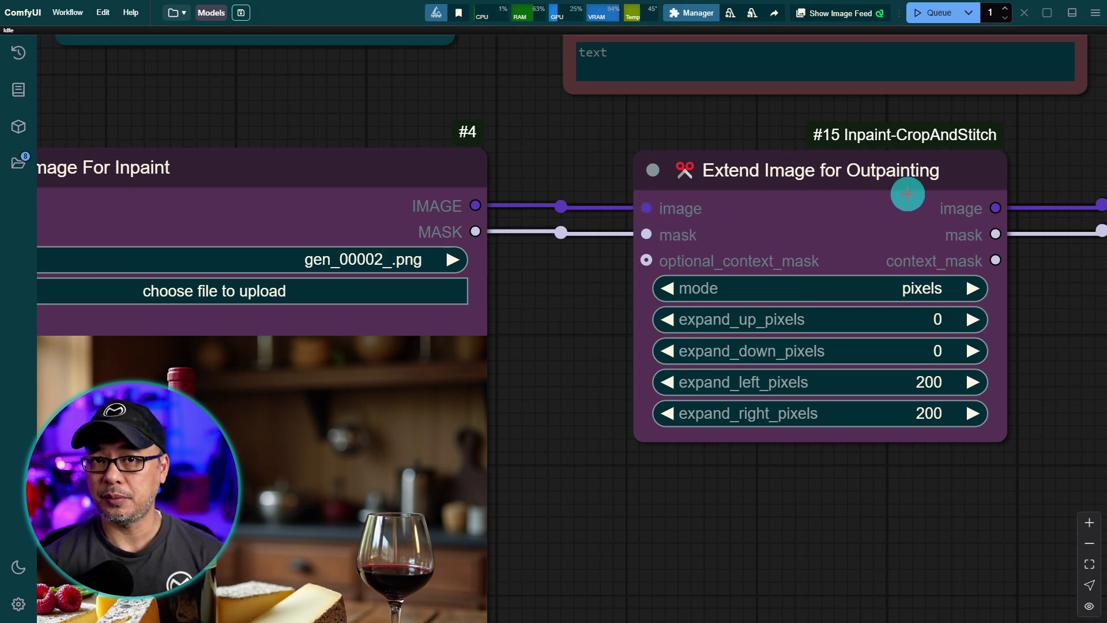
{"action": "scroll", "coordinate": [998, 258], "scroll_direction": "down", "scroll_amount": 2}
{"action": "left_click_drag", "start_coordinate": [1050, 291], "coordinate": [562, 261]}
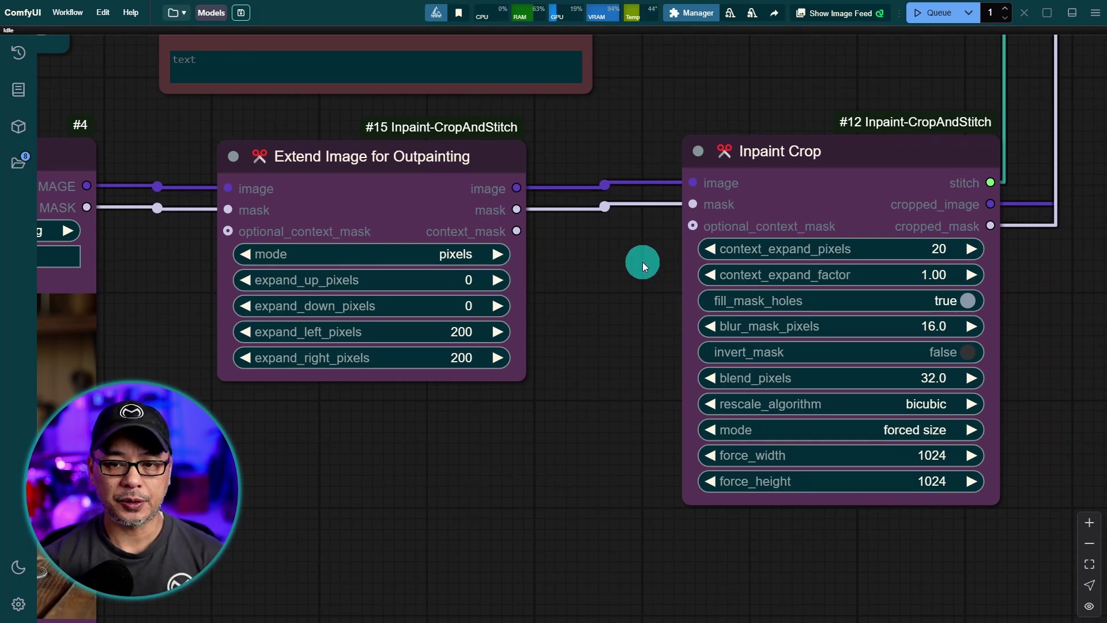
{"action": "scroll", "coordinate": [642, 262], "scroll_direction": "up", "scroll_amount": 2}
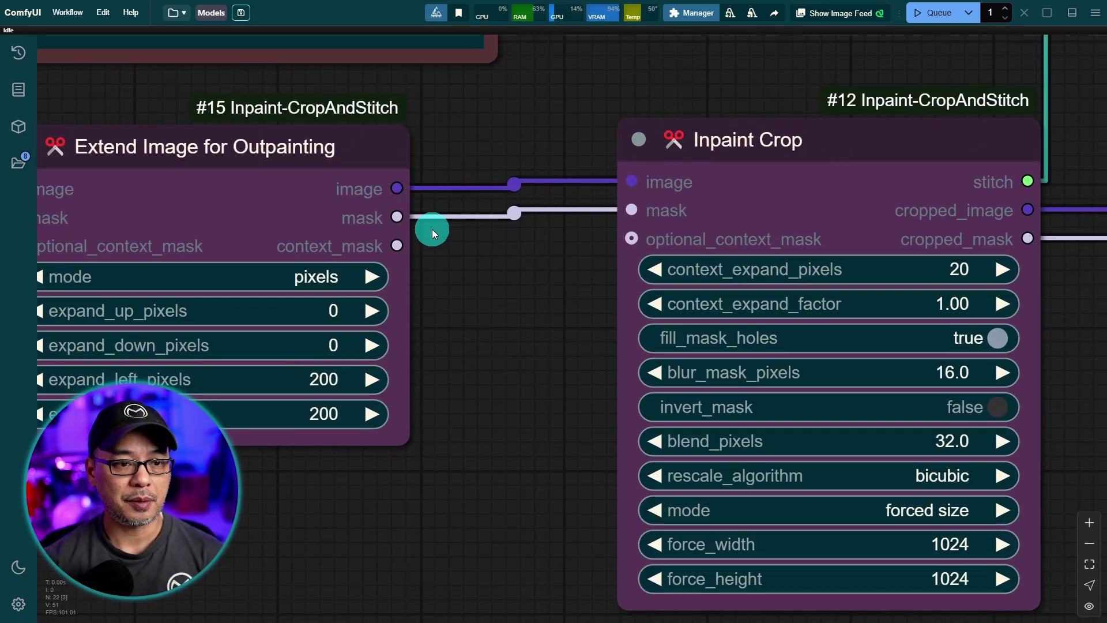
{"action": "left_click_drag", "start_coordinate": [588, 339], "coordinate": [122, 347]}
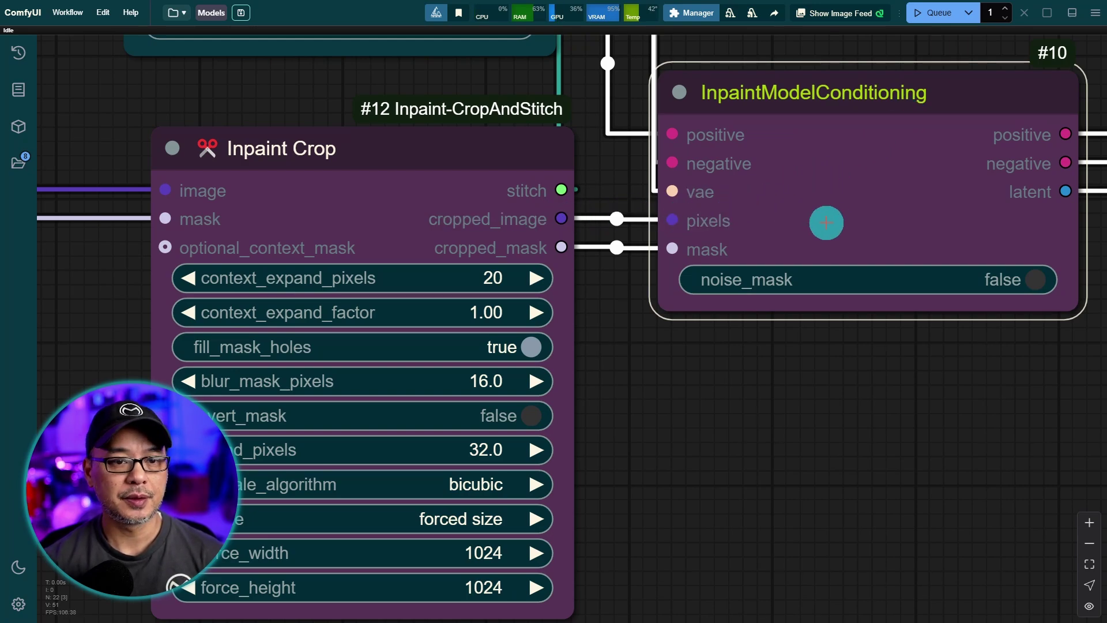
{"action": "scroll", "coordinate": [881, 403], "scroll_direction": "down", "scroll_amount": 3}
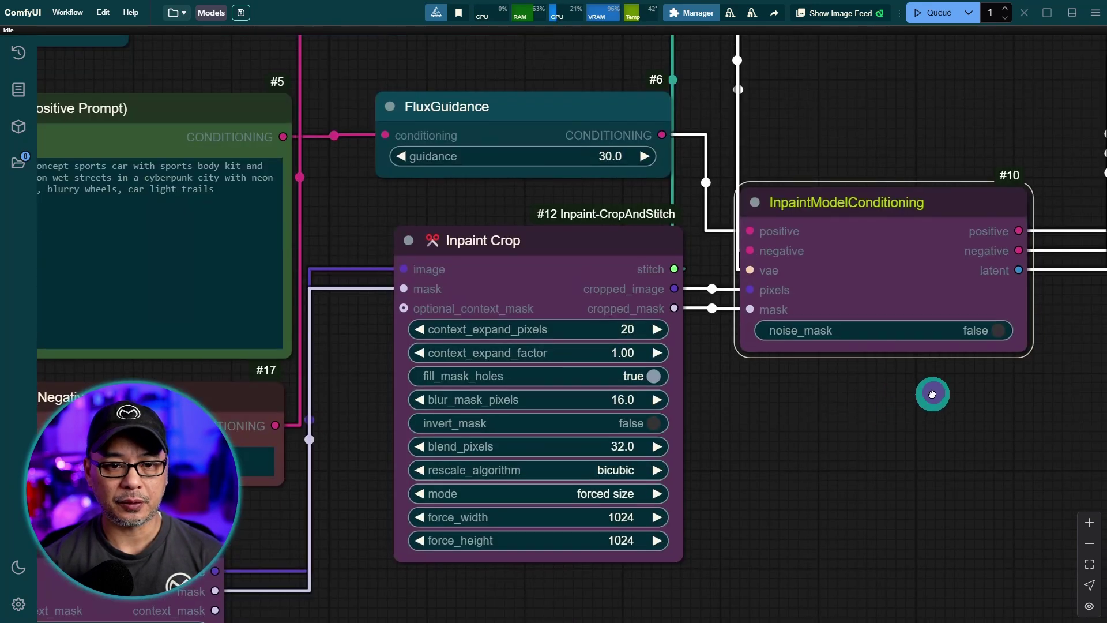
{"action": "left_click_drag", "start_coordinate": [928, 393], "coordinate": [808, 497]}
{"action": "scroll", "coordinate": [807, 496], "scroll_direction": "down", "scroll_amount": 2}
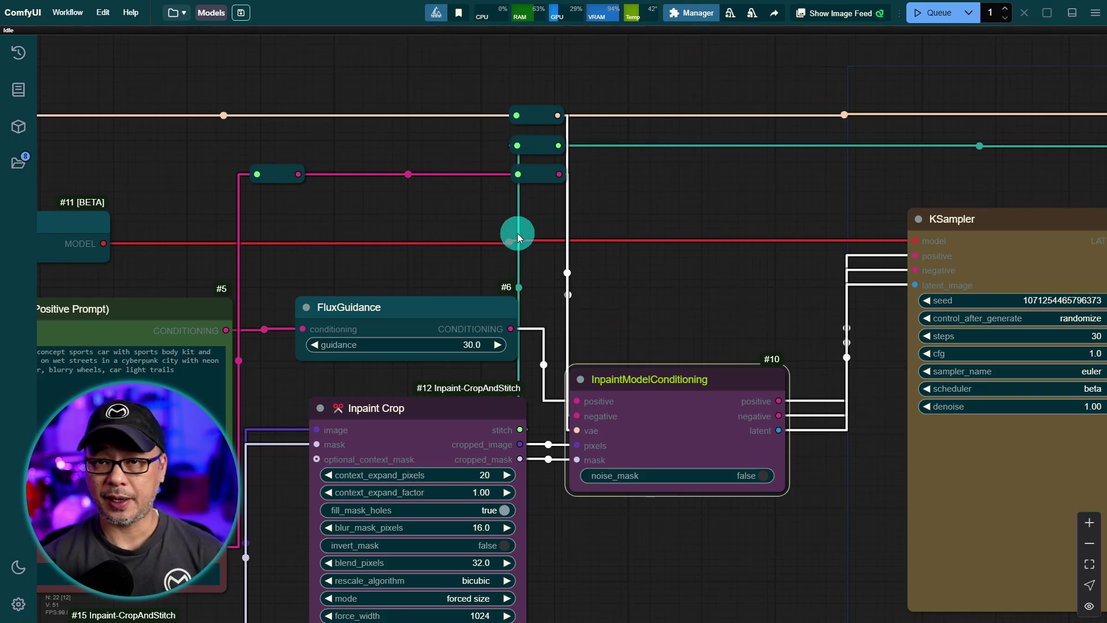
{"action": "left_click_drag", "start_coordinate": [835, 190], "coordinate": [400, 171]}
{"action": "left_click_drag", "start_coordinate": [839, 249], "coordinate": [724, 324]}
{"action": "scroll", "coordinate": [769, 379], "scroll_direction": "up", "scroll_amount": 8}
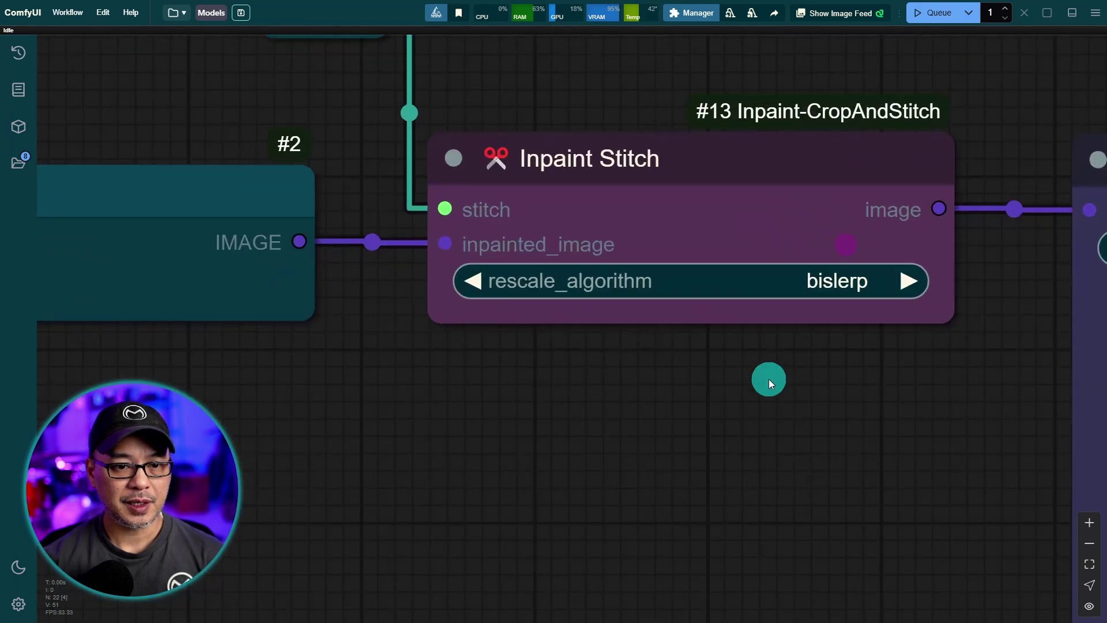
{"action": "left_click_drag", "start_coordinate": [769, 379], "coordinate": [761, 356]}
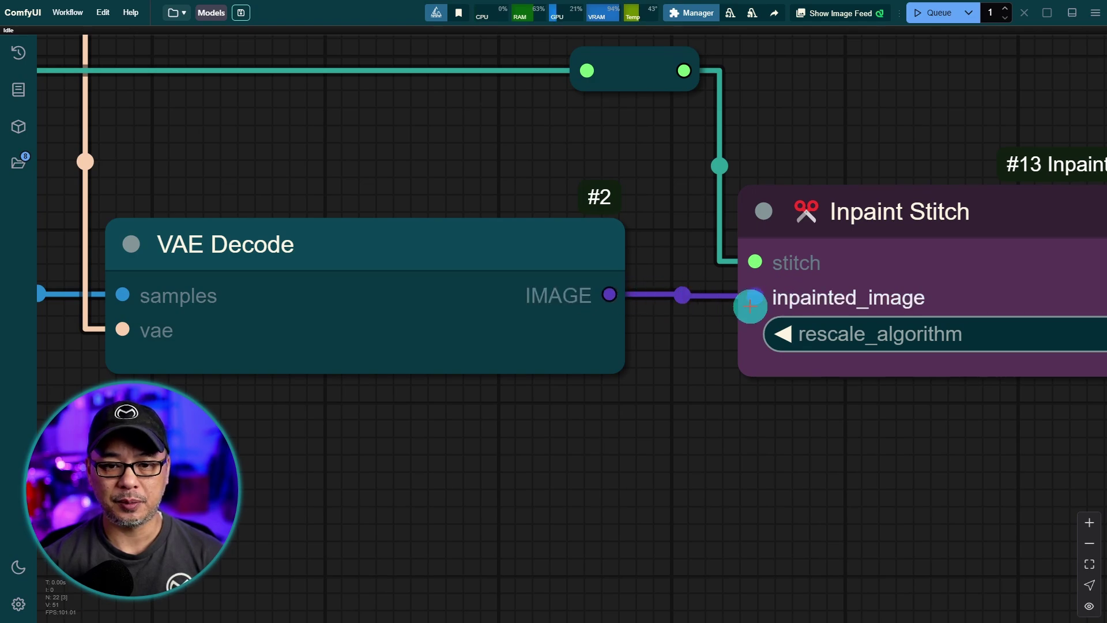
{"action": "scroll", "coordinate": [951, 424], "scroll_direction": "down", "scroll_amount": 2}
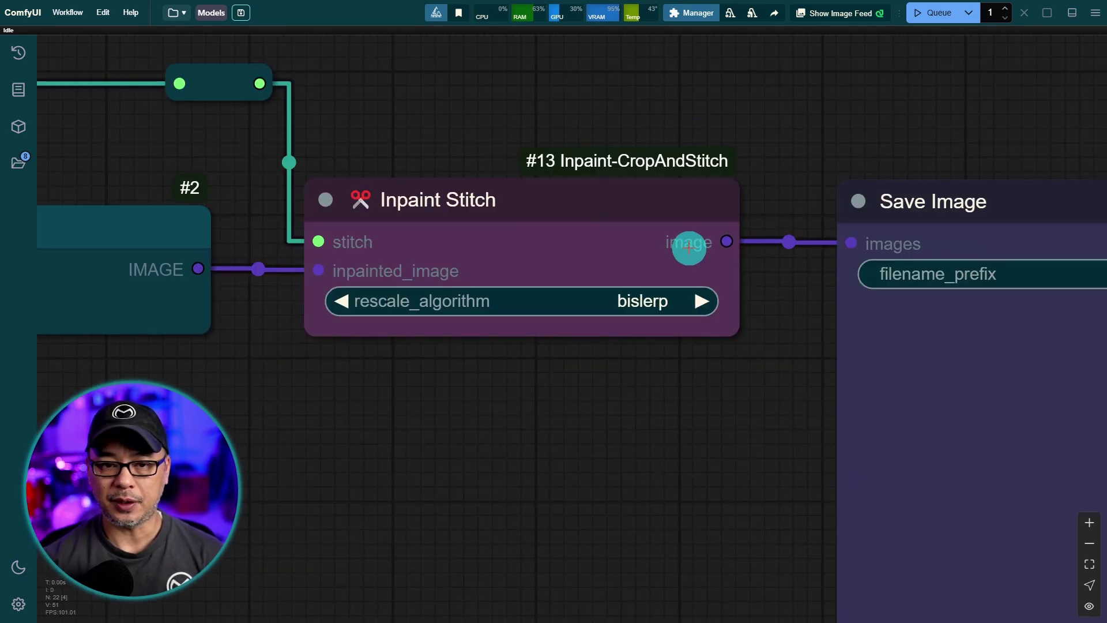
{"action": "scroll", "coordinate": [748, 408], "scroll_direction": "down", "scroll_amount": 2}
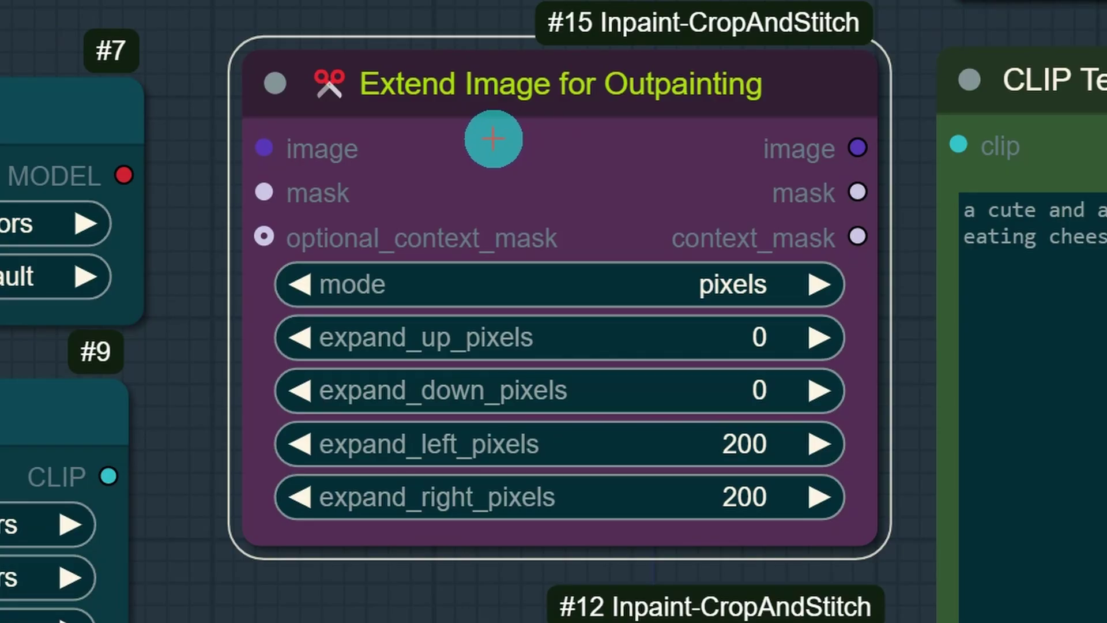
Step: Set the Extend Image for Outpainting node to Bypass from its context menu
{"action": "right_click", "coordinate": [700, 312]}
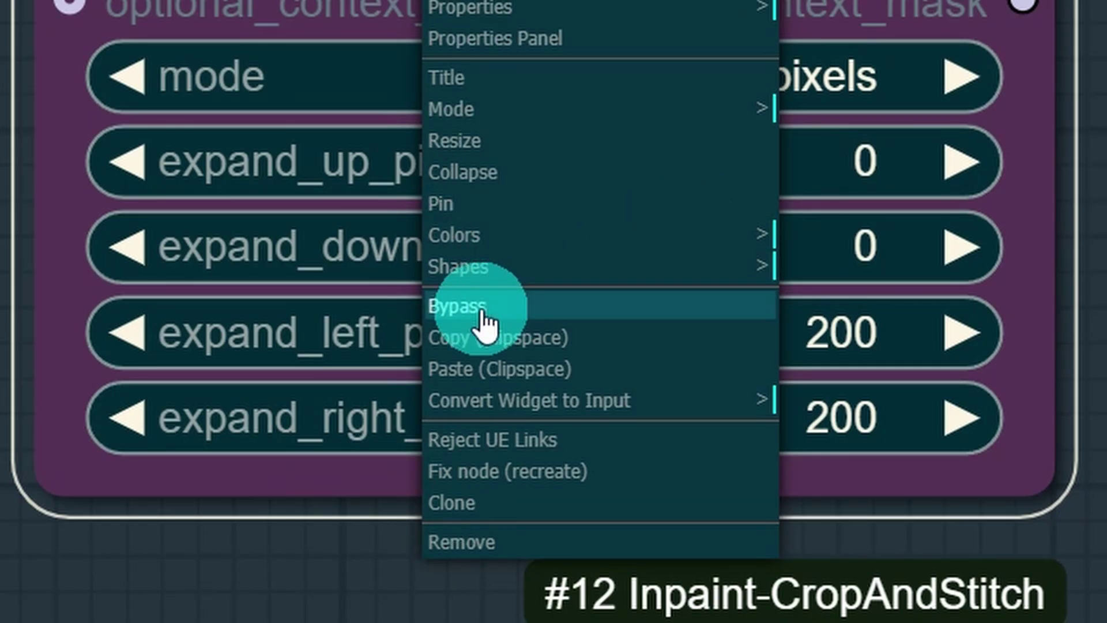
{"action": "left_click", "coordinate": [485, 320]}
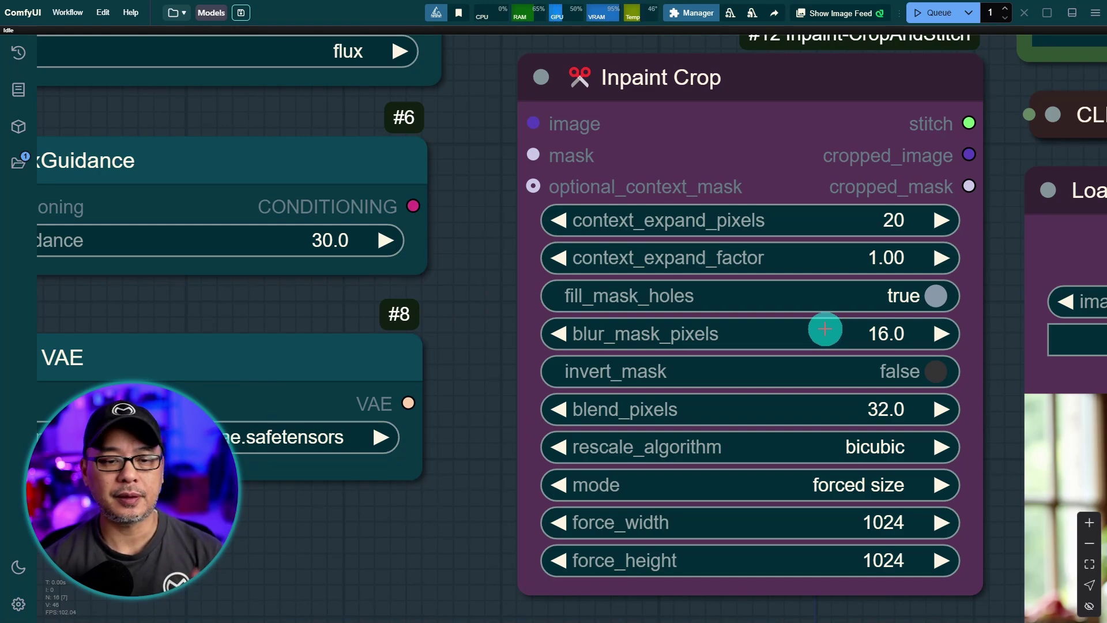
{"action": "scroll", "coordinate": [825, 329], "scroll_direction": "up", "scroll_amount": 2}
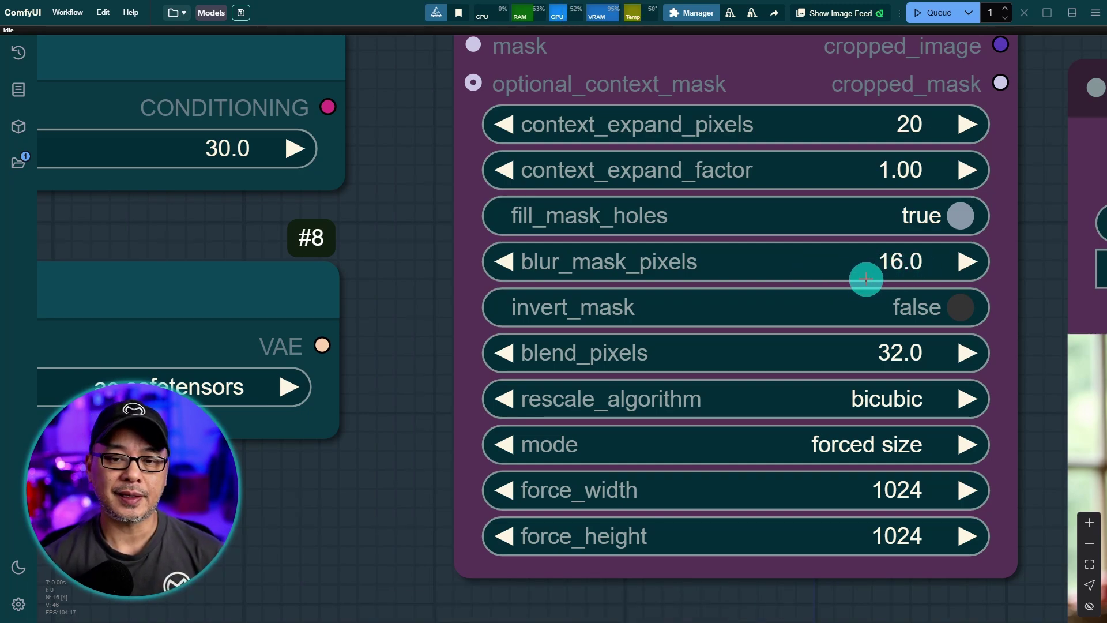
{"action": "left_click", "coordinate": [902, 351]}
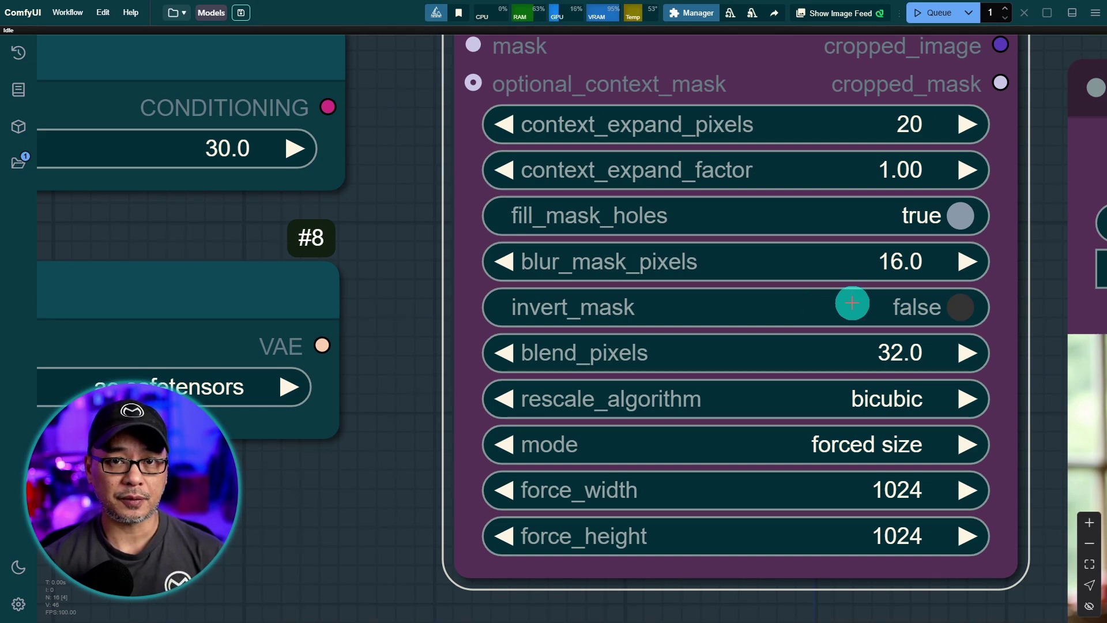
{"action": "left_click", "coordinate": [958, 306]}
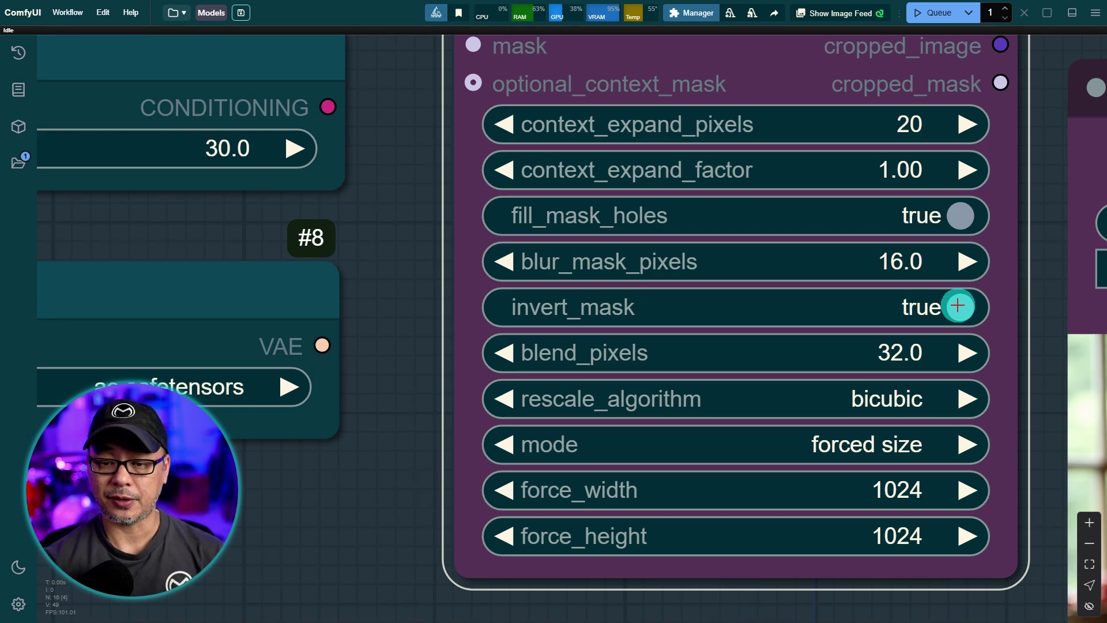
{"action": "left_click", "coordinate": [958, 306]}
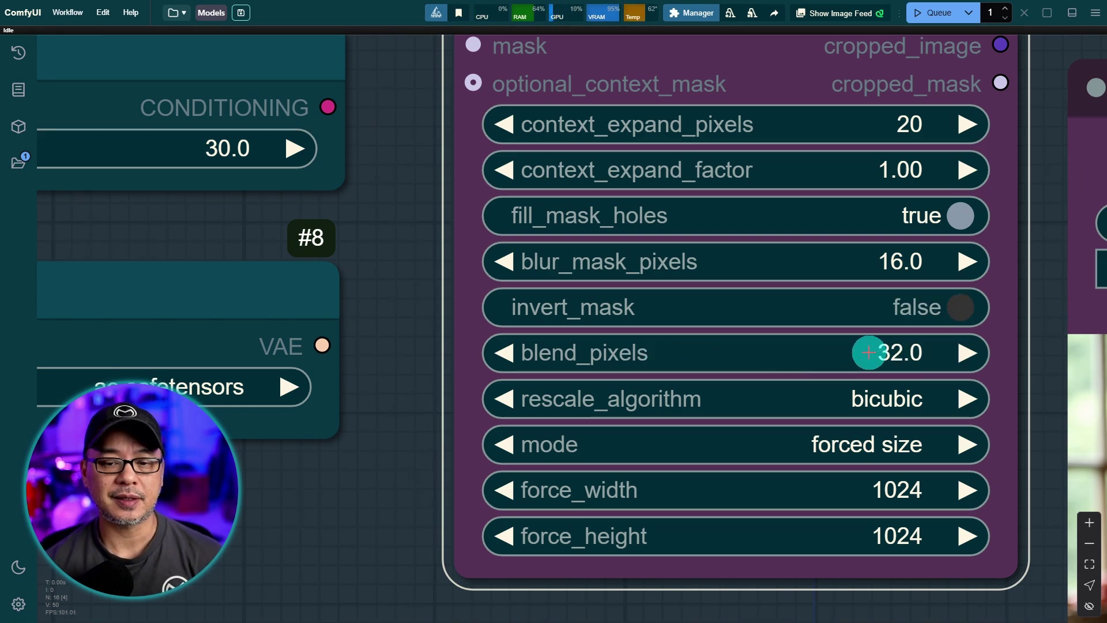
{"action": "left_click", "coordinate": [892, 352]}
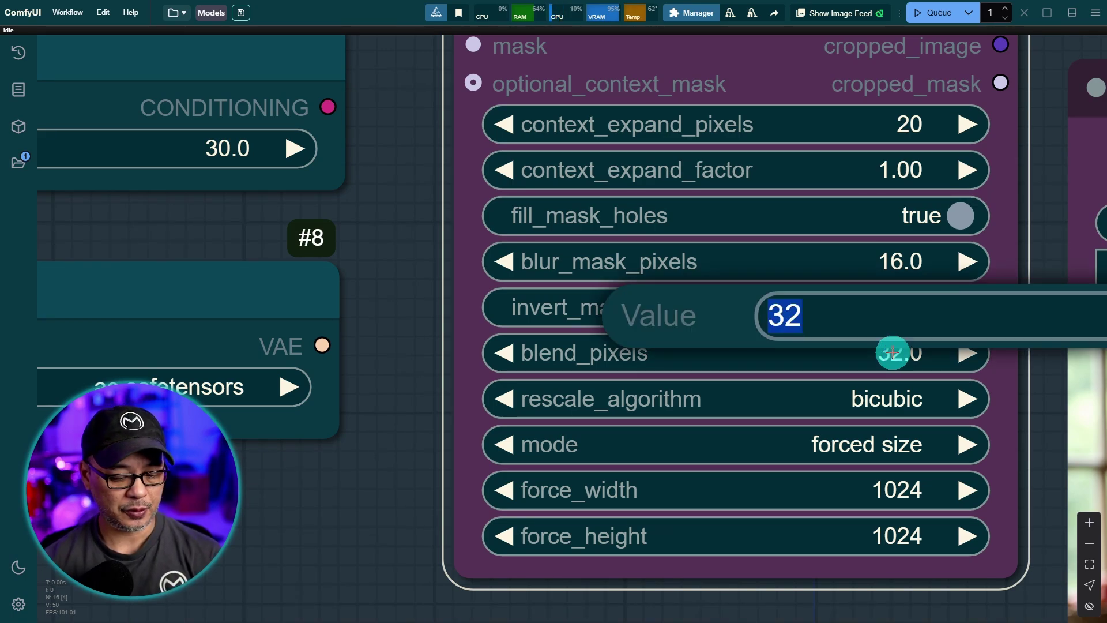
{"action": "type", "text": "64"}
{"action": "key", "text": "Return"}
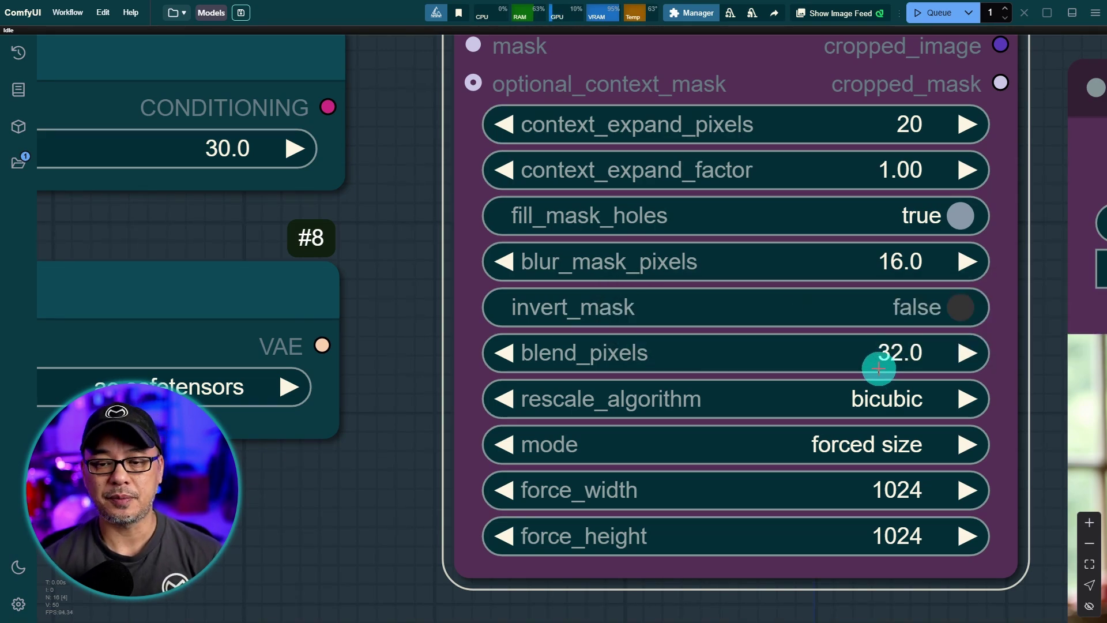
{"action": "scroll", "coordinate": [878, 368], "scroll_direction": "down", "scroll_amount": 3}
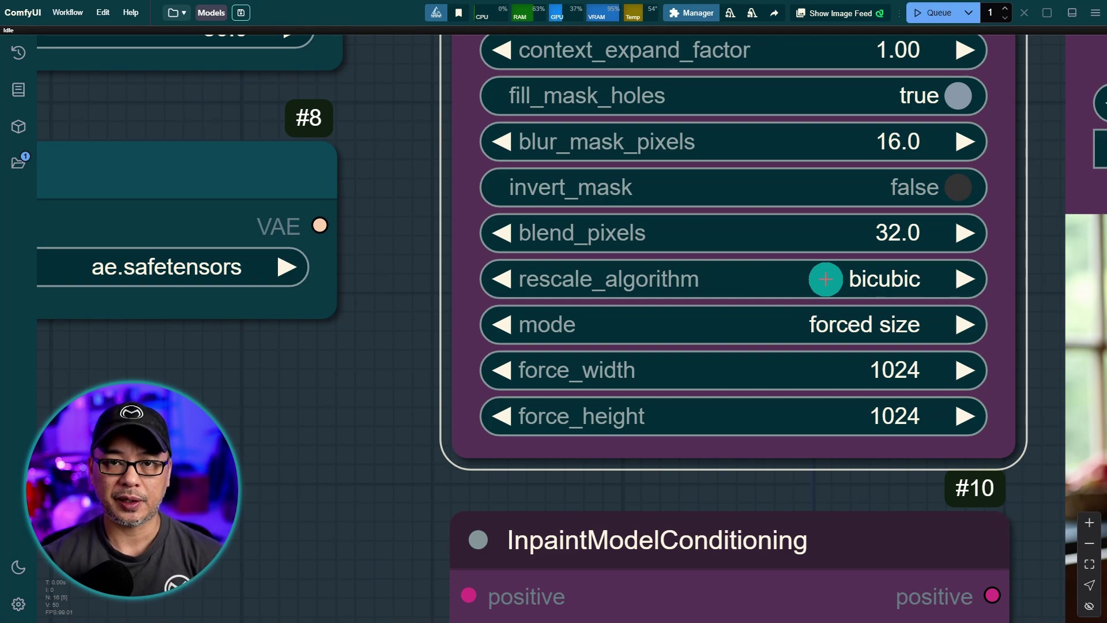
{"action": "scroll", "coordinate": [826, 279], "scroll_direction": "up", "scroll_amount": 1}
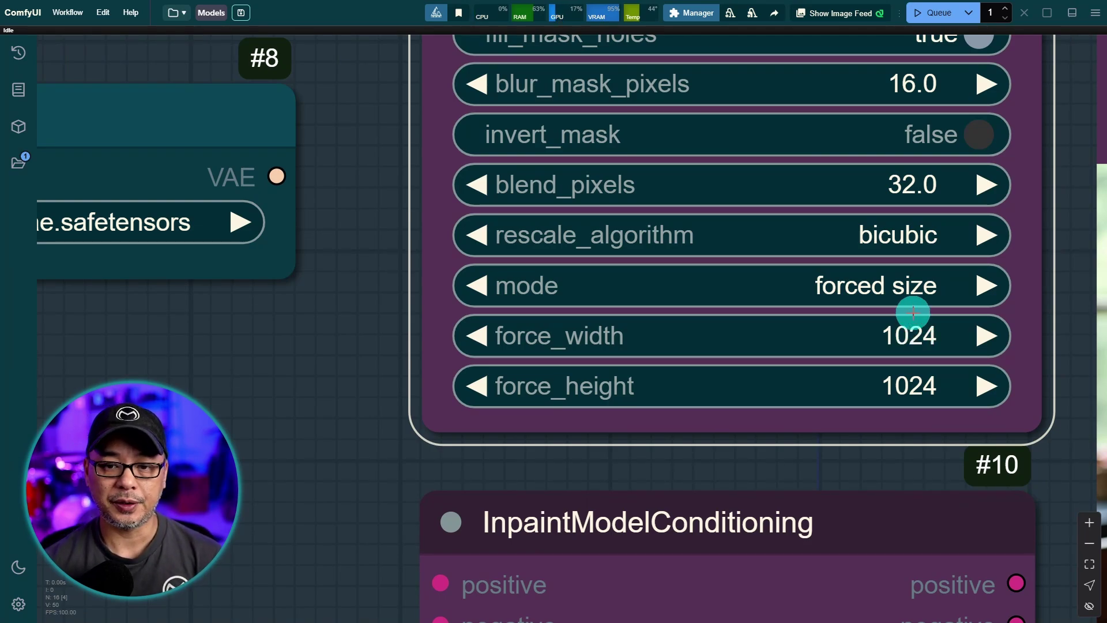
{"action": "left_click", "coordinate": [888, 289]}
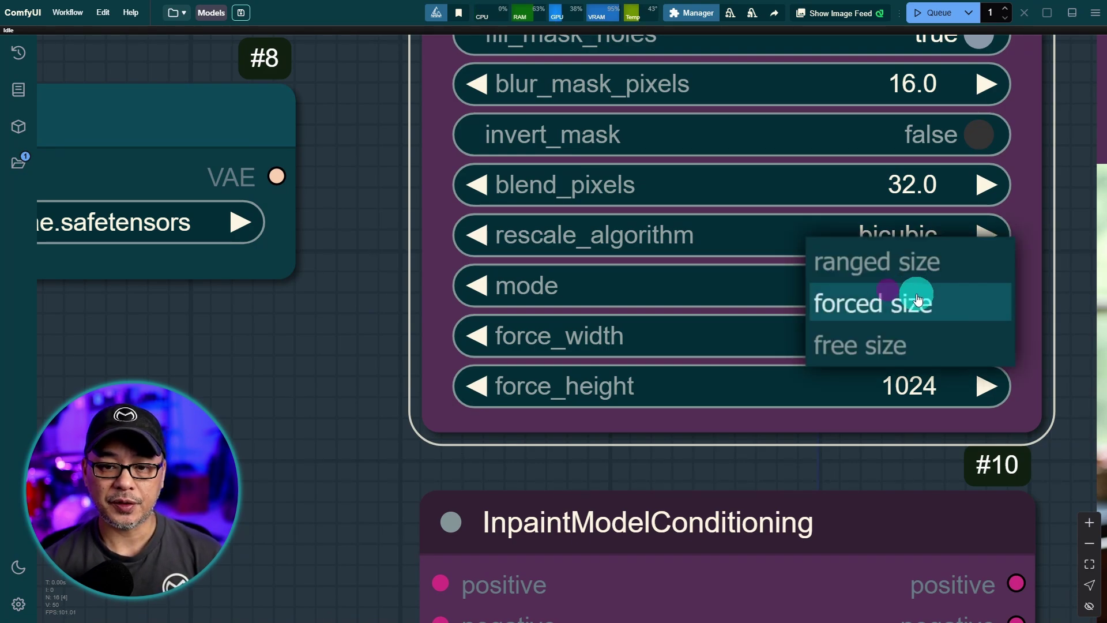
{"action": "left_click", "coordinate": [902, 281]}
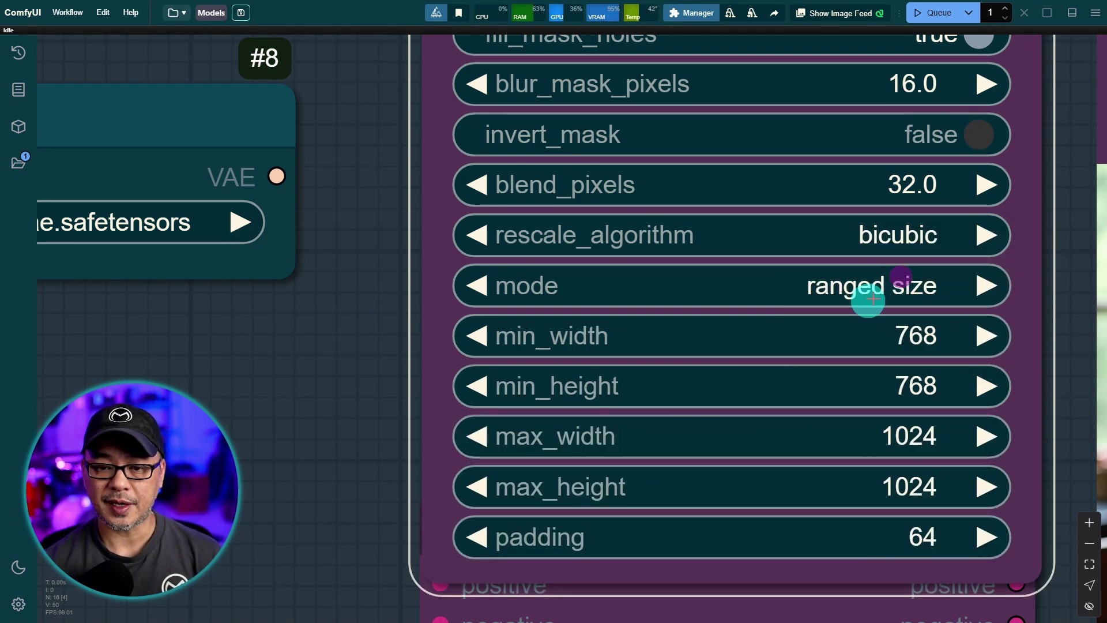
{"action": "scroll", "coordinate": [343, 251], "scroll_direction": "up", "scroll_amount": 2}
{"action": "left_click_drag", "start_coordinate": [351, 258], "coordinate": [203, 261]}
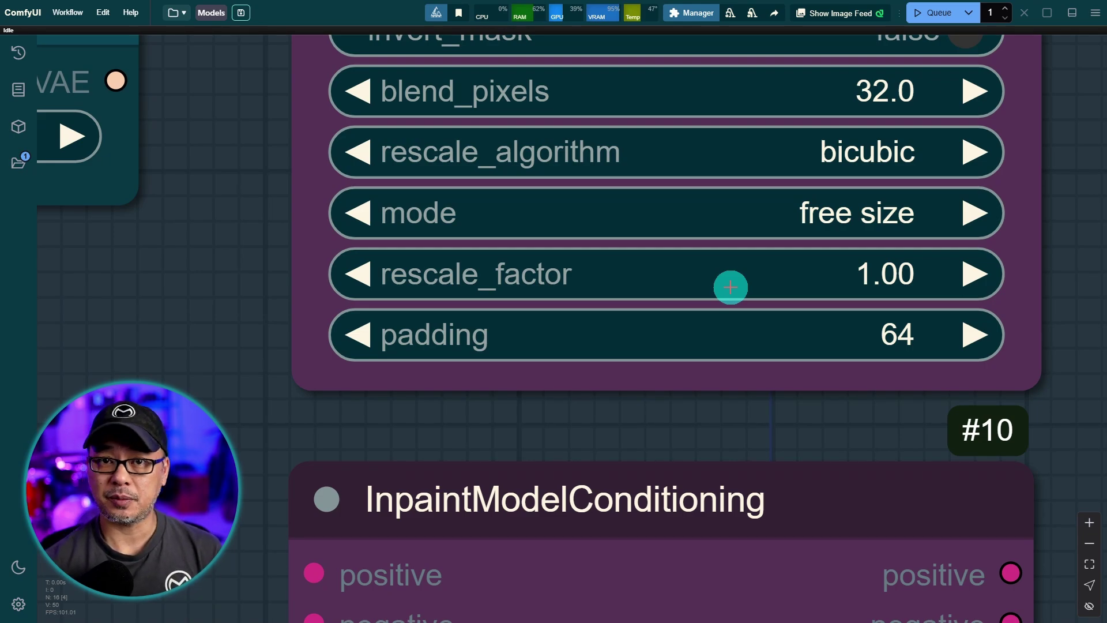
{"action": "left_click", "coordinate": [886, 275]}
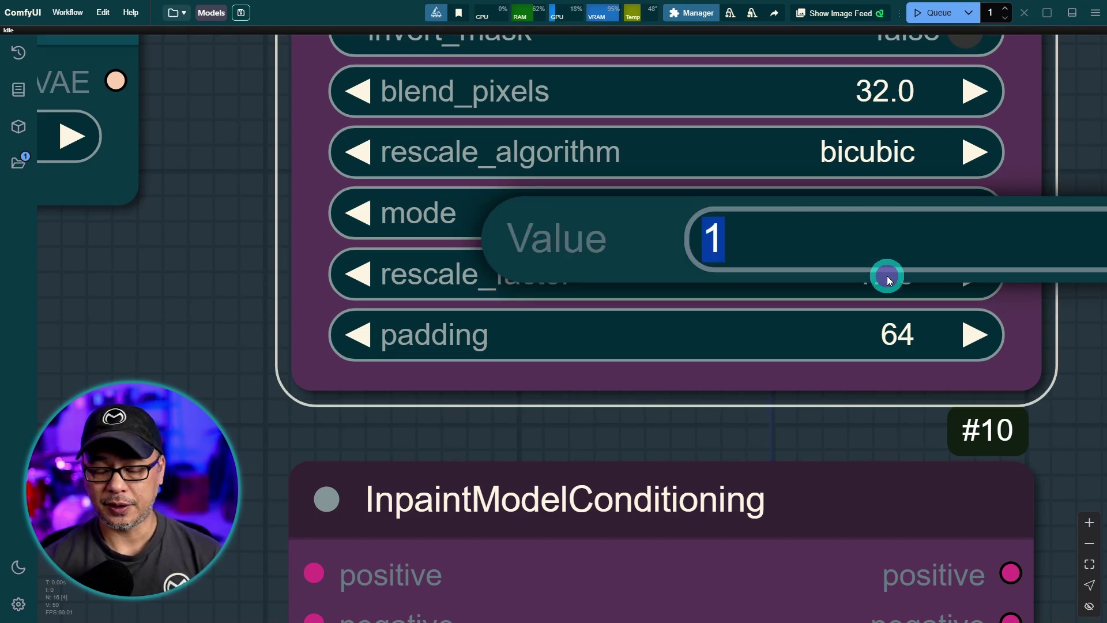
{"action": "type", "text": "1.25"}
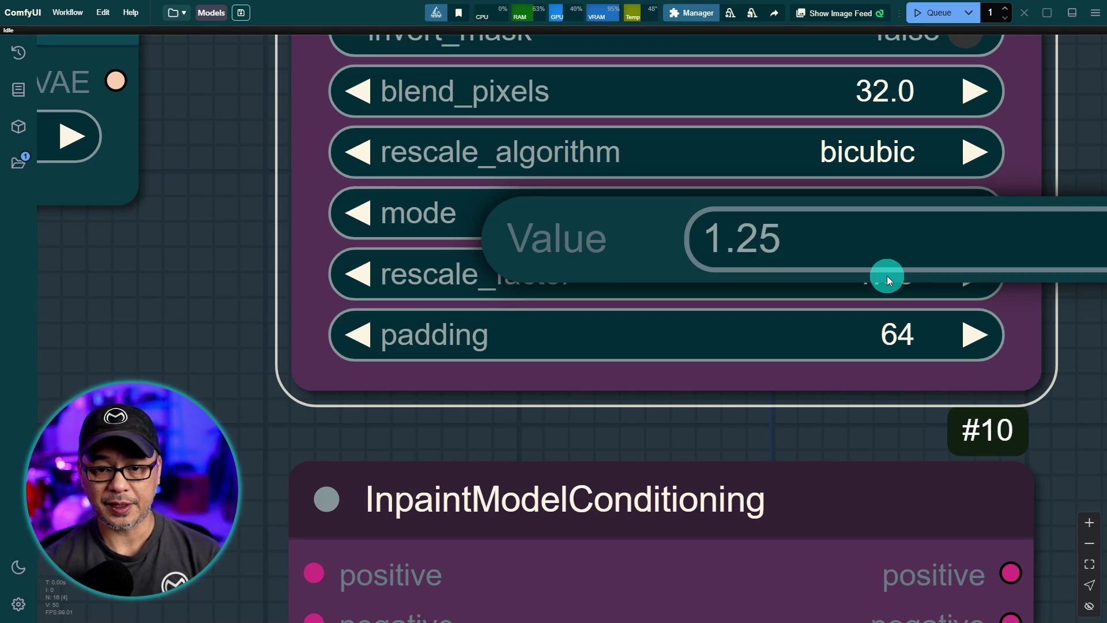
{"action": "key", "text": "Return"}
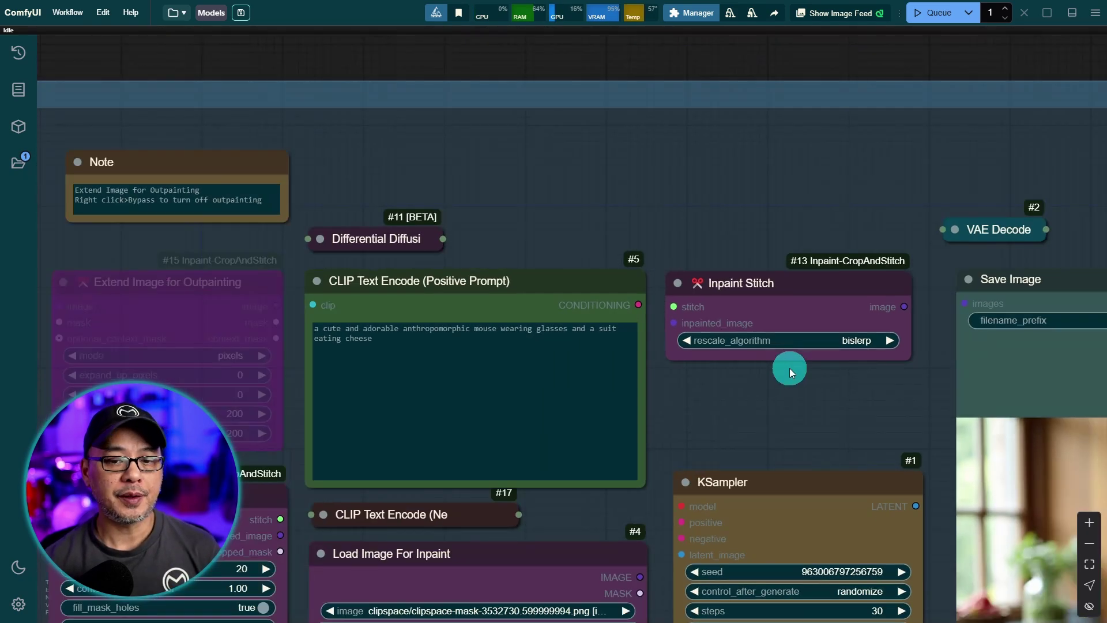
{"action": "scroll", "coordinate": [789, 368], "scroll_direction": "up", "scroll_amount": 8}
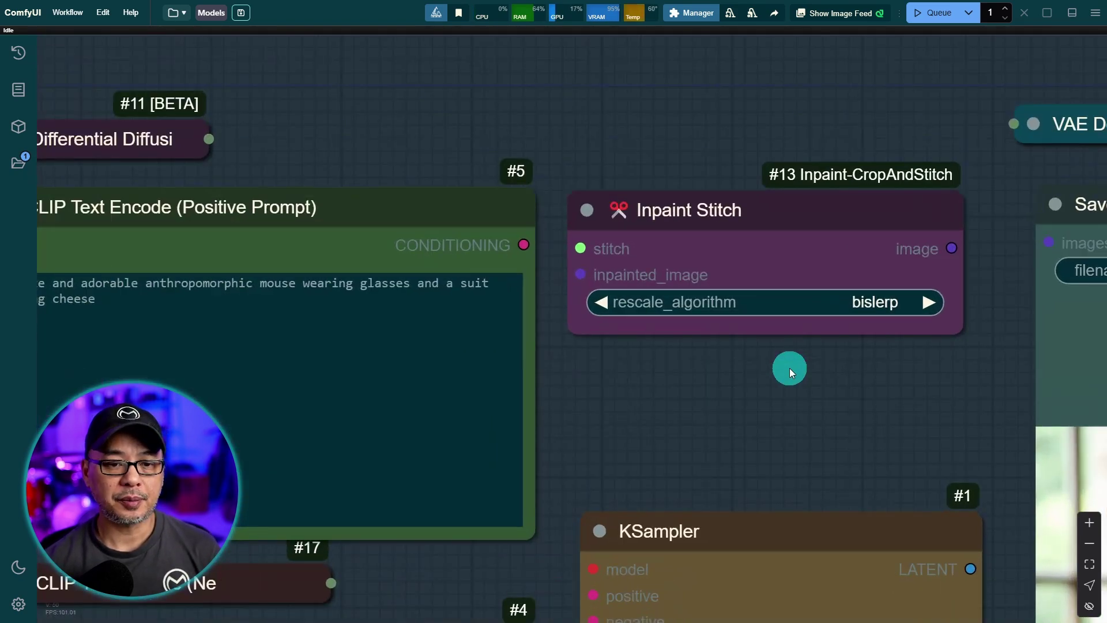
{"action": "scroll", "coordinate": [801, 354], "scroll_direction": "up", "scroll_amount": 2}
{"action": "mouse_move", "coordinate": [801, 355]}
{"action": "left_mouse_down"}
{"action": "mouse_move", "coordinate": [776, 353]}
{"action": "mouse_move", "coordinate": [796, 354]}
{"action": "mouse_move", "coordinate": [806, 373]}
{"action": "left_mouse_up"}
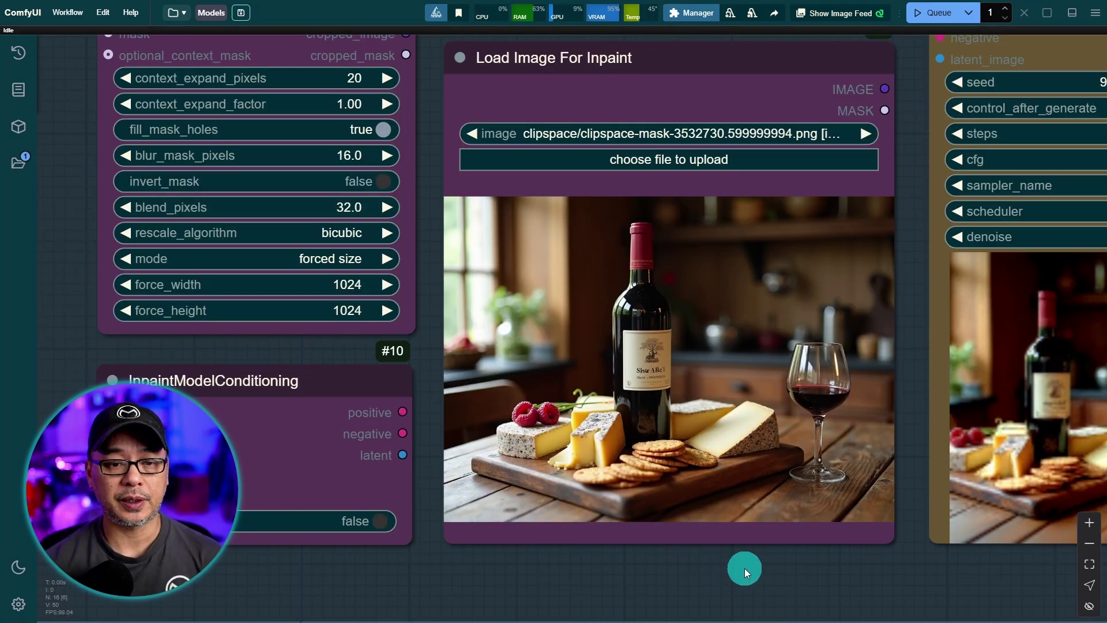
Step: Open the Load Image For Inpaint image in the Mask Editor, round brush, negative mask colour
{"action": "right_click", "coordinate": [636, 235]}
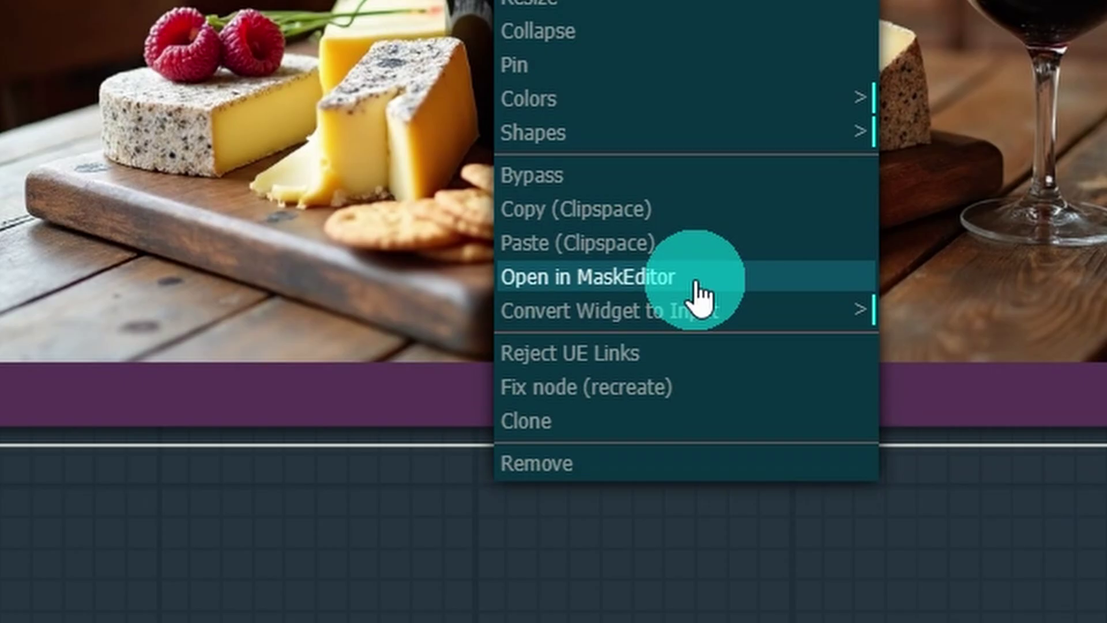
{"action": "left_click", "coordinate": [696, 285]}
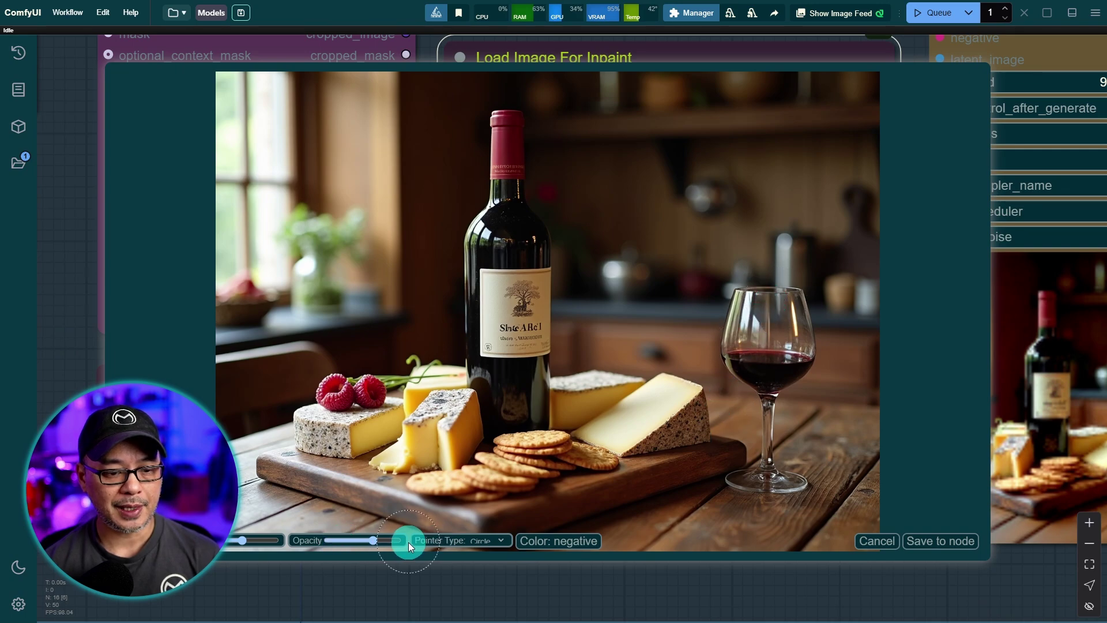
{"action": "left_click", "coordinate": [478, 540]}
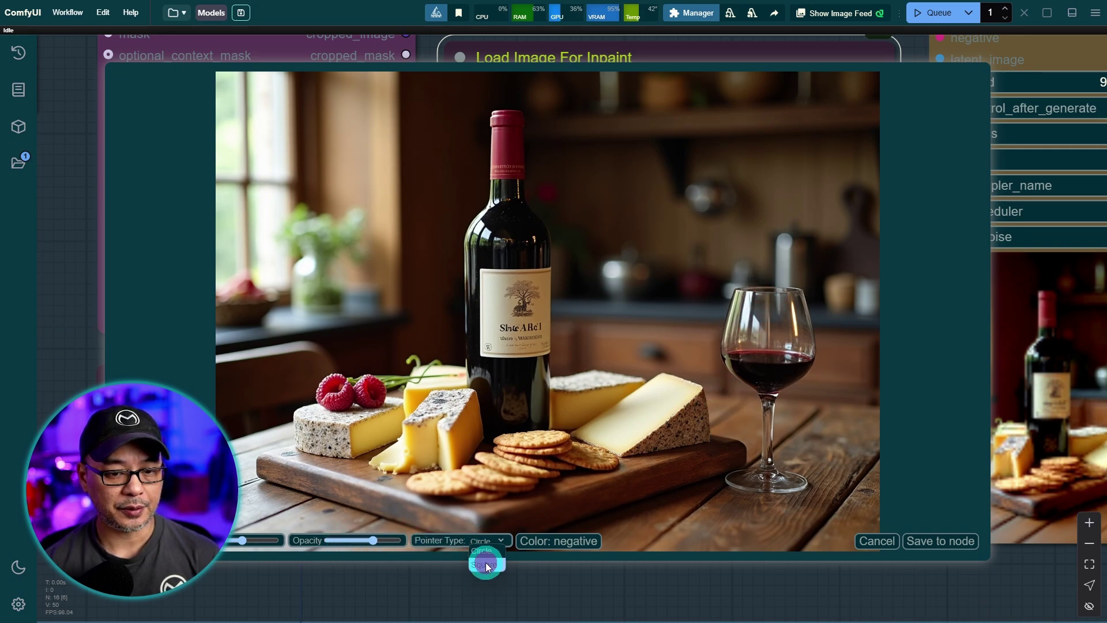
{"action": "left_click", "coordinate": [484, 565]}
{"action": "left_click", "coordinate": [478, 540]}
{"action": "left_click", "coordinate": [468, 554]}
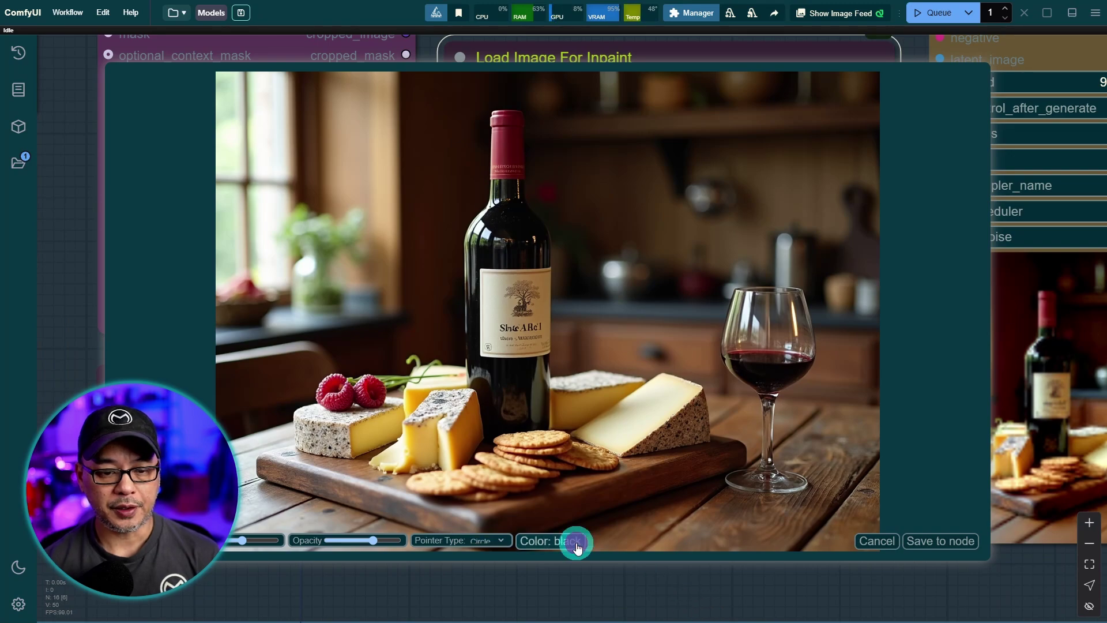
{"action": "left_click", "coordinate": [556, 547]}
{"action": "left_click", "coordinate": [557, 547]}
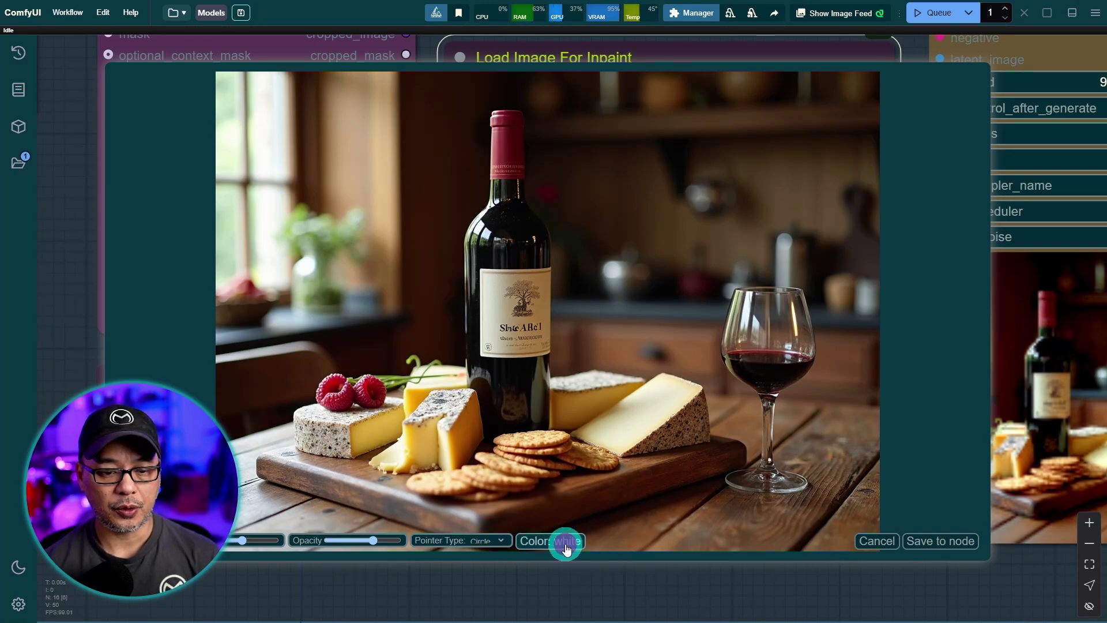
{"action": "left_click", "coordinate": [556, 547]}
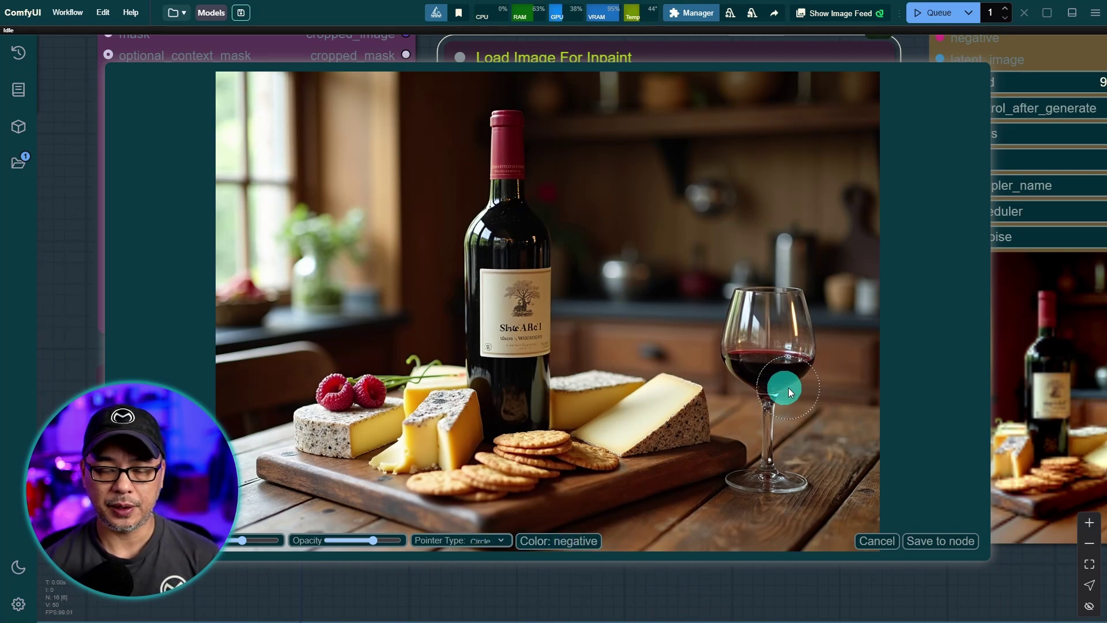
Step: Paint the mask over the entire wine glass and save it to the node
{"action": "mouse_move", "coordinate": [748, 313]}
{"action": "left_mouse_down"}
{"action": "mouse_move", "coordinate": [791, 309]}
{"action": "mouse_move", "coordinate": [798, 325]}
{"action": "mouse_move", "coordinate": [780, 484]}
{"action": "left_mouse_up"}
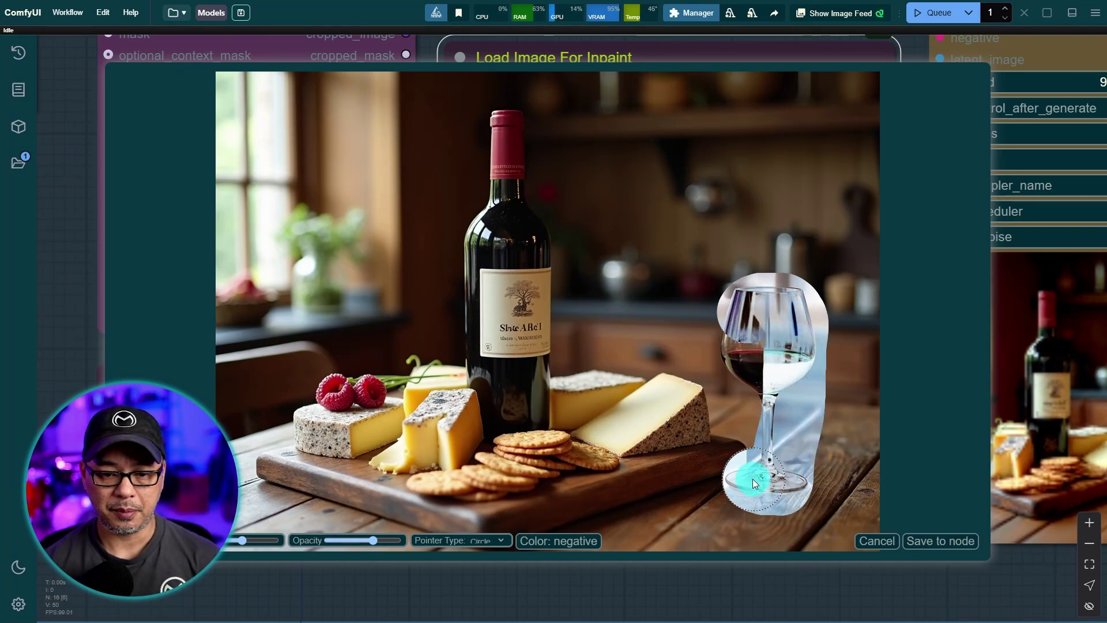
{"action": "mouse_move", "coordinate": [752, 478]}
{"action": "left_mouse_down"}
{"action": "mouse_move", "coordinate": [745, 331]}
{"action": "mouse_move", "coordinate": [739, 403]}
{"action": "left_mouse_up"}
{"action": "mouse_move", "coordinate": [759, 493]}
{"action": "left_mouse_down"}
{"action": "mouse_move", "coordinate": [809, 479]}
{"action": "mouse_move", "coordinate": [808, 374]}
{"action": "left_mouse_up"}
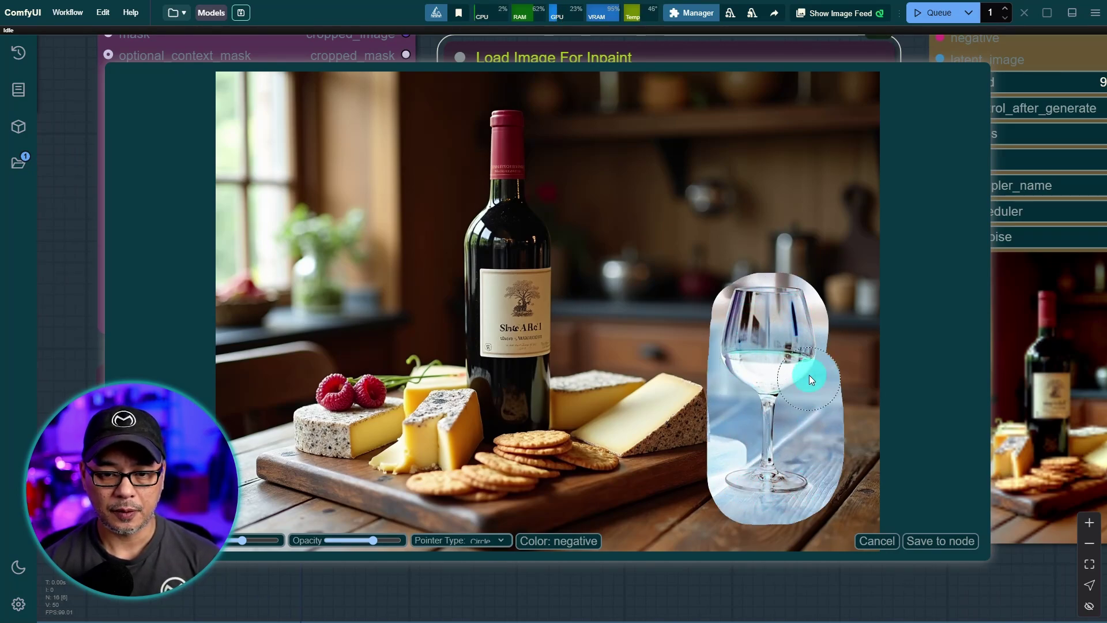
{"action": "left_click", "coordinate": [951, 542]}
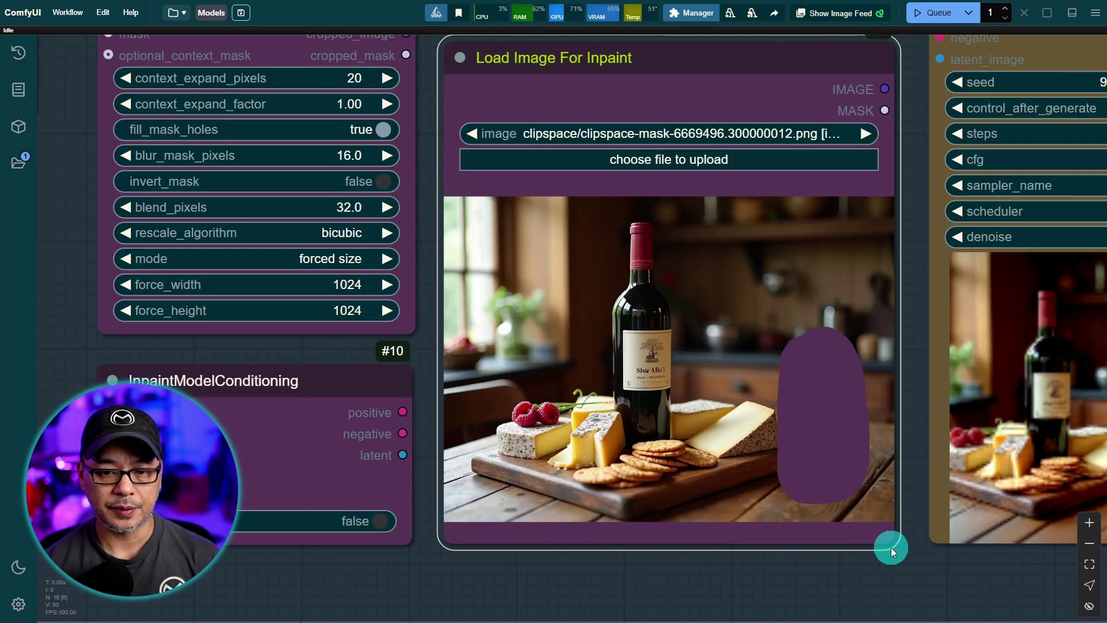
Step: Zoom the canvas to the Load Image For Inpaint node holding gen_00002_.png
{"action": "scroll", "coordinate": [891, 548], "scroll_direction": "up", "scroll_amount": 3}
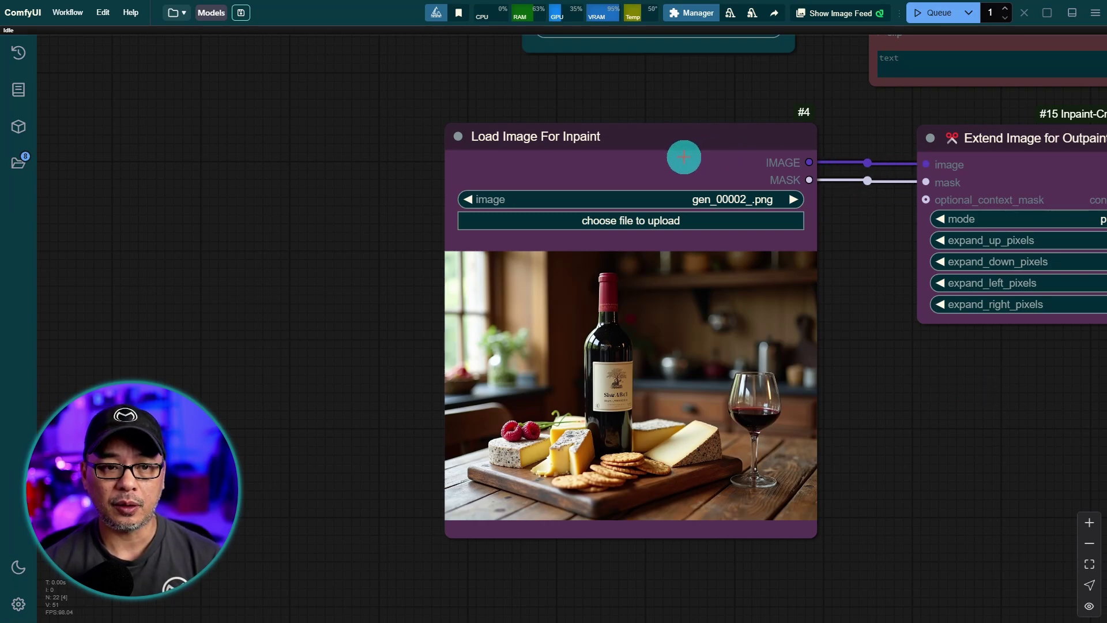
Step: Duplicate the Load Image For Inpaint node and move the copy to the left
{"action": "key", "text": "ctrl+c"}
{"action": "key", "text": "ctrl+v"}
{"action": "left_click_drag", "start_coordinate": [835, 144], "coordinate": [177, 146]}
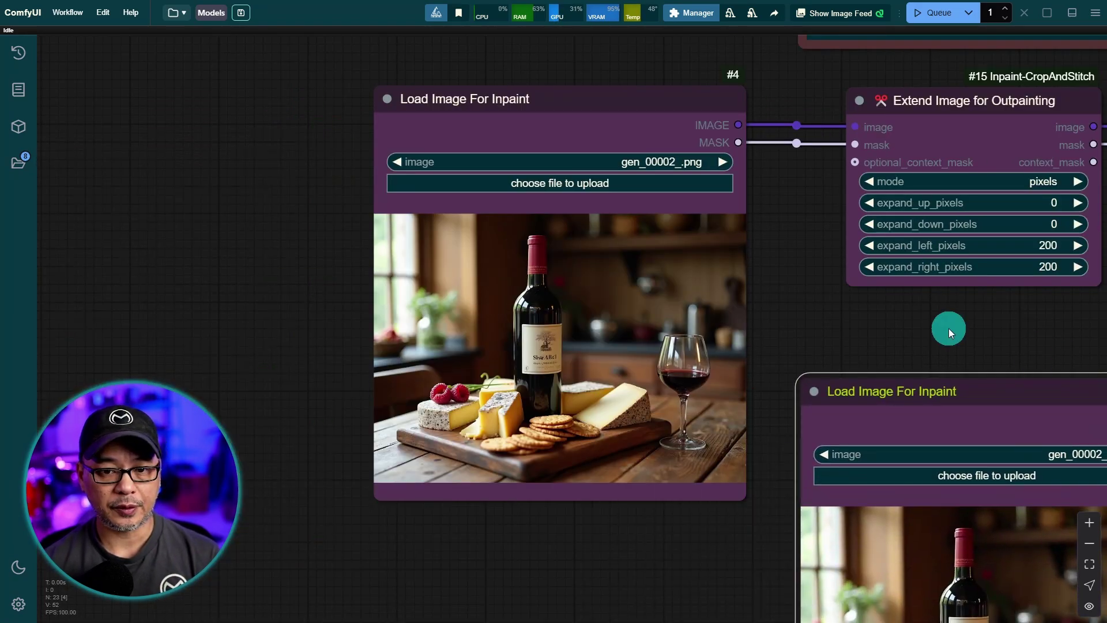
Step: Wire the duplicate's MASK output into Inpaint Crop's optional_context_mask input
{"action": "left_click_drag", "start_coordinate": [948, 331], "coordinate": [447, 304]}
{"action": "scroll", "coordinate": [776, 276], "scroll_direction": "down", "scroll_amount": 4}
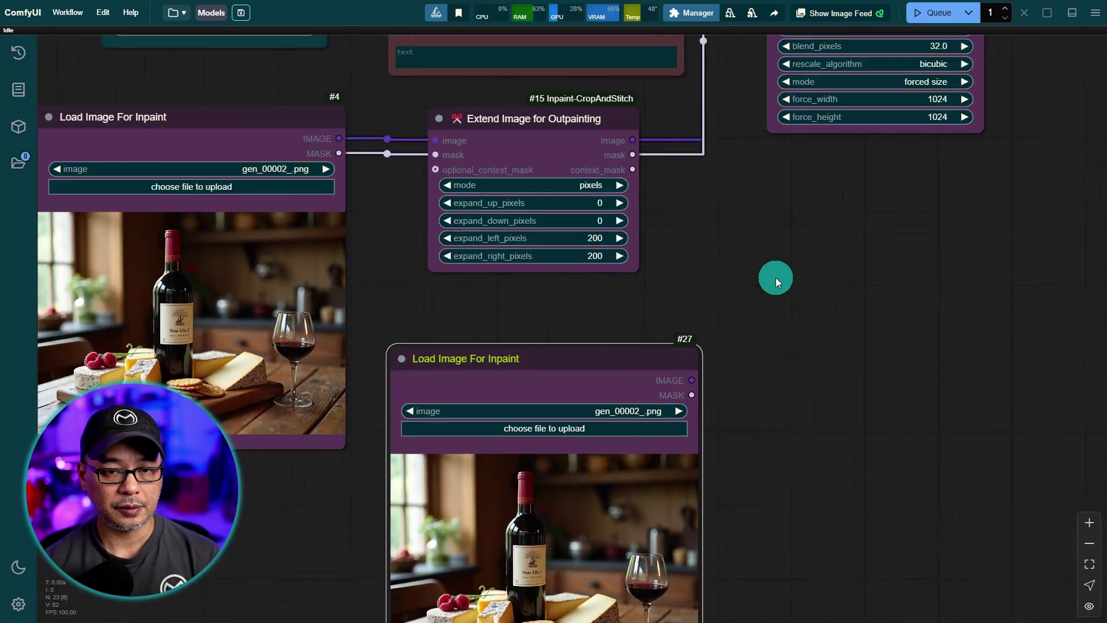
{"action": "left_click_drag", "start_coordinate": [759, 337], "coordinate": [960, 15]}
{"action": "scroll", "coordinate": [660, 205], "scroll_direction": "up", "scroll_amount": 3}
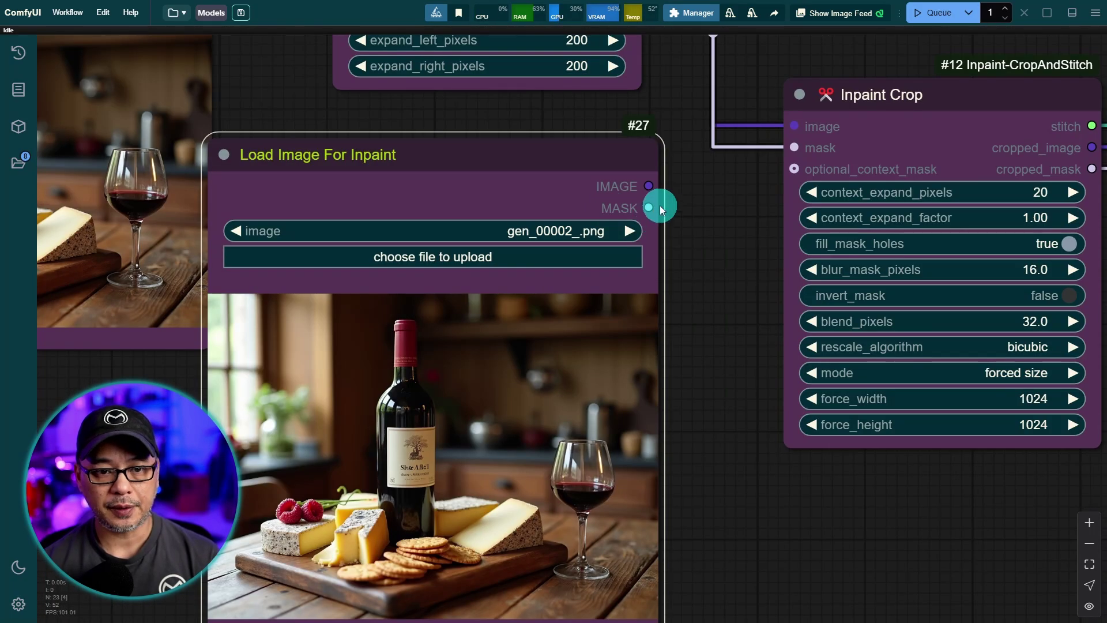
{"action": "left_click_drag", "start_coordinate": [649, 207], "coordinate": [788, 170]}
{"action": "scroll", "coordinate": [766, 344], "scroll_direction": "down", "scroll_amount": 2}
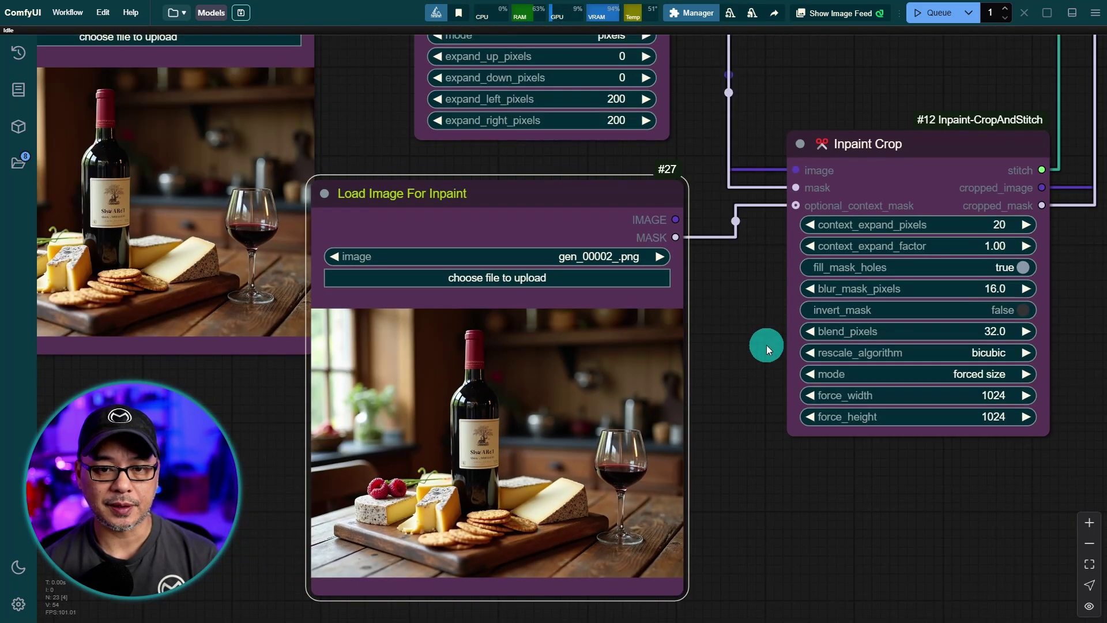
{"action": "scroll", "coordinate": [497, 118], "scroll_direction": "up", "scroll_amount": 4}
{"action": "right_click", "coordinate": [496, 117]}
Step: Paint a small context-mask dot near the duplicate image's lower-right corner and save it
{"action": "left_click", "coordinate": [565, 362]}
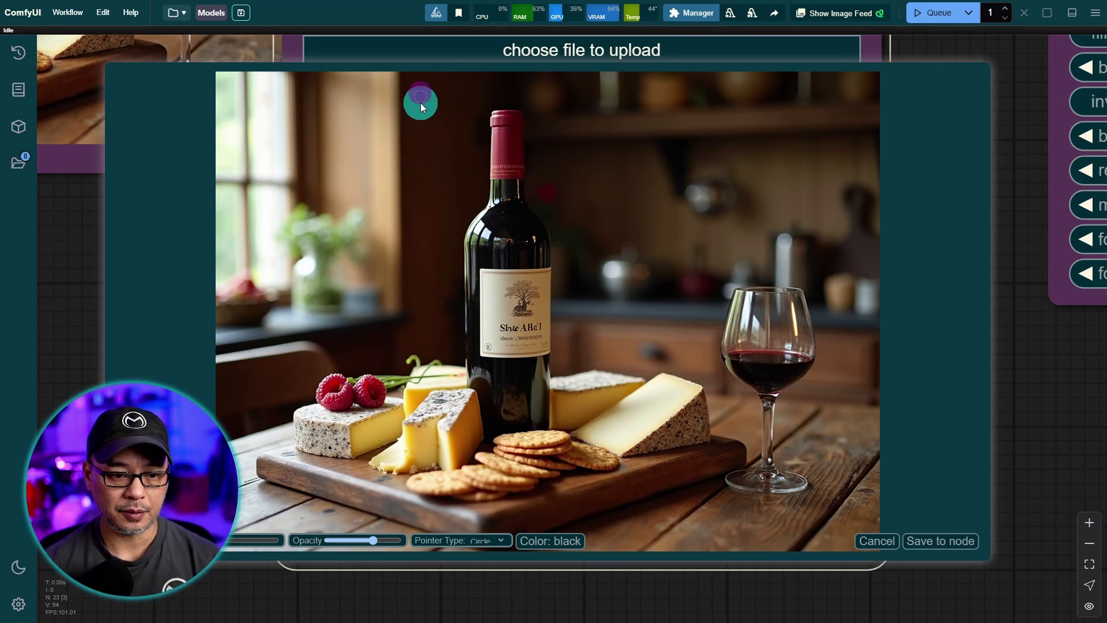
{"action": "mouse_move", "coordinate": [420, 103]}
{"action": "left_mouse_down"}
{"action": "mouse_move", "coordinate": [430, 489]}
{"action": "mouse_move", "coordinate": [832, 519]}
{"action": "mouse_move", "coordinate": [413, 99]}
{"action": "left_mouse_up"}
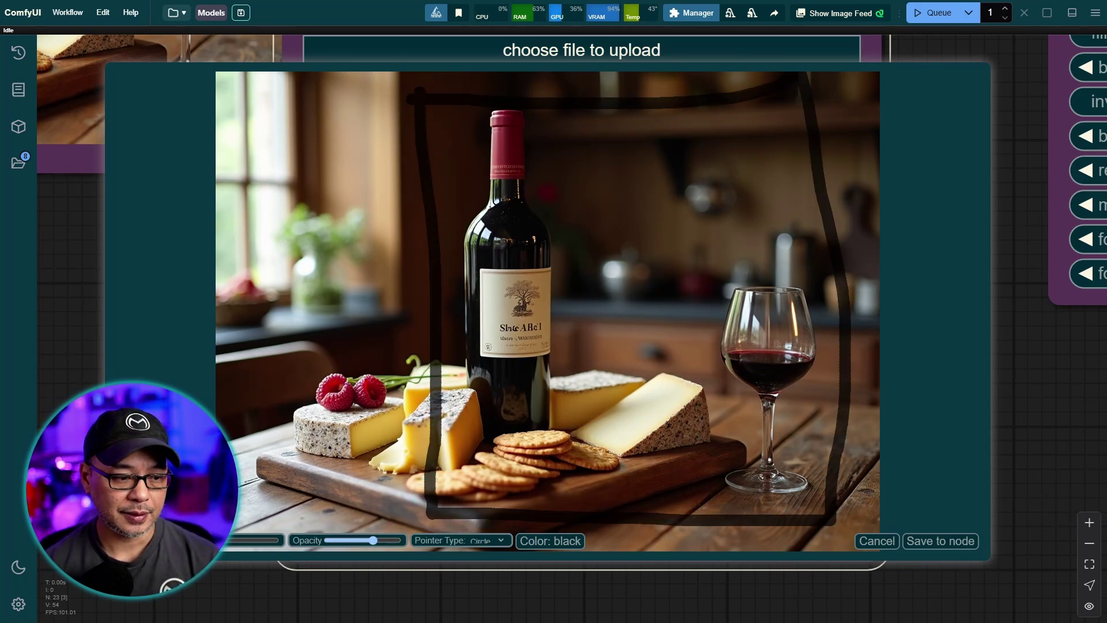
{"action": "key", "text": "ctrl+z"}
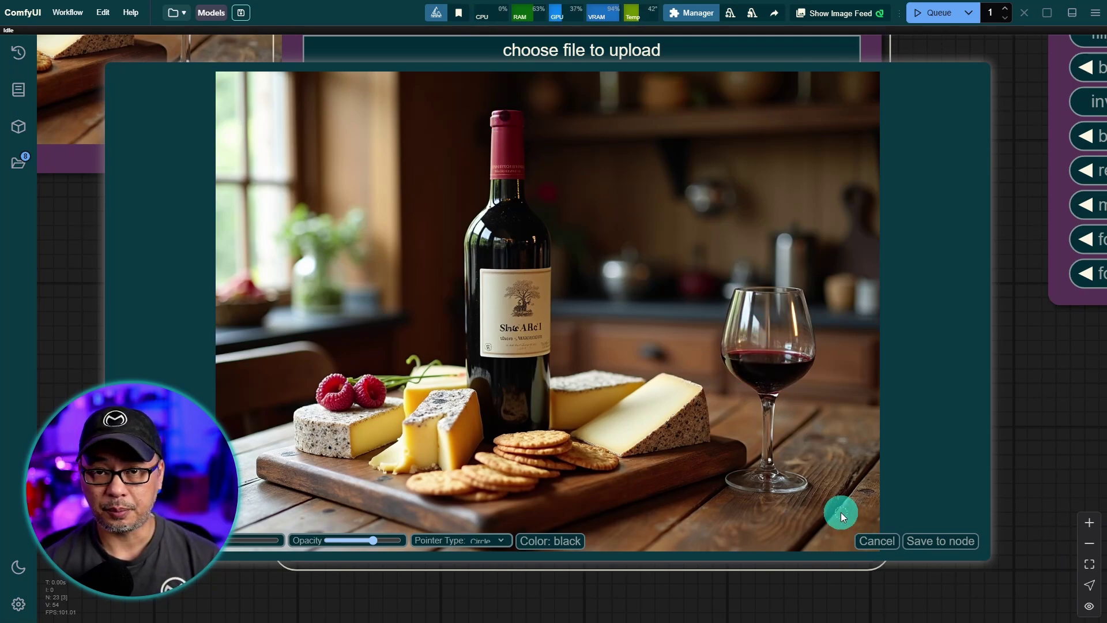
{"action": "left_click", "coordinate": [842, 527]}
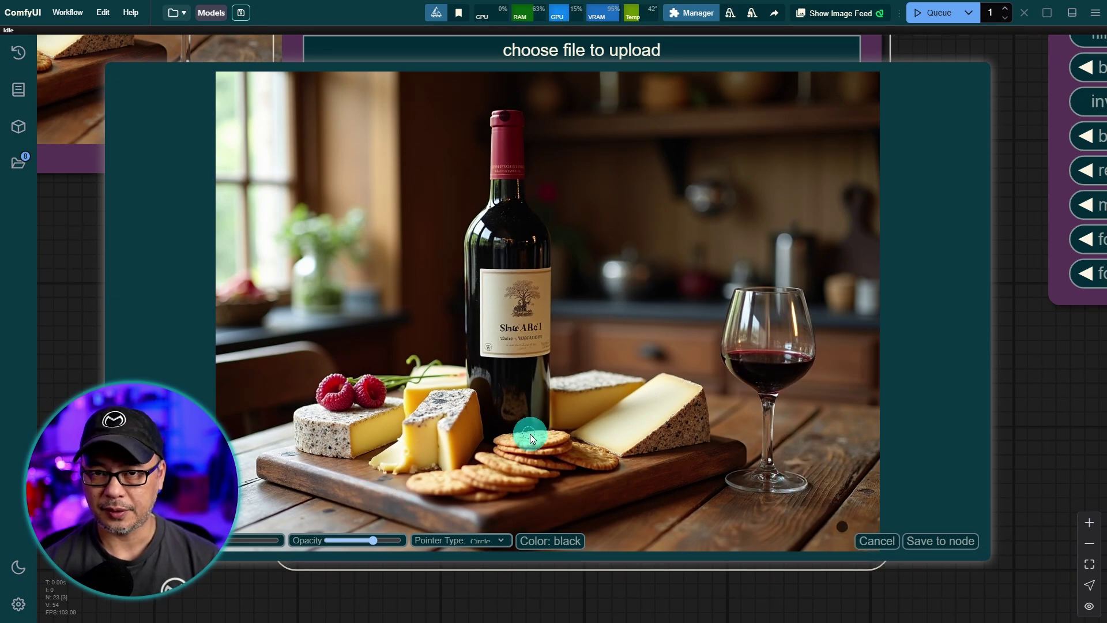
{"action": "left_click", "coordinate": [947, 549]}
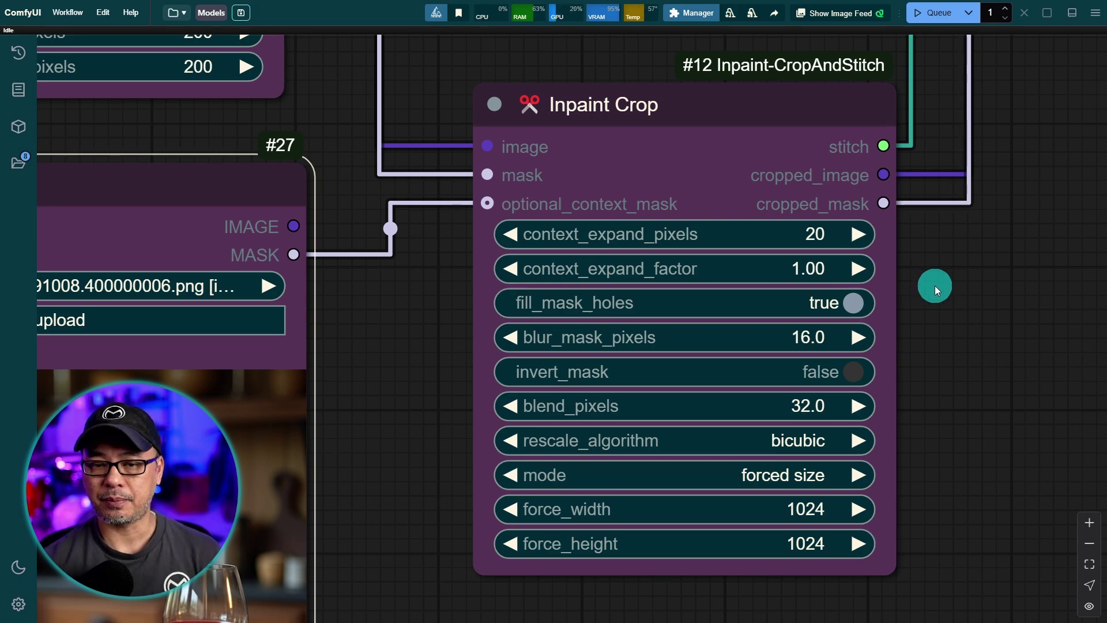
Step: Set Inpaint Crop's context_expand_pixels to 20 and pan to the Extend Image for Outpainting node
{"action": "left_click", "coordinate": [577, 270]}
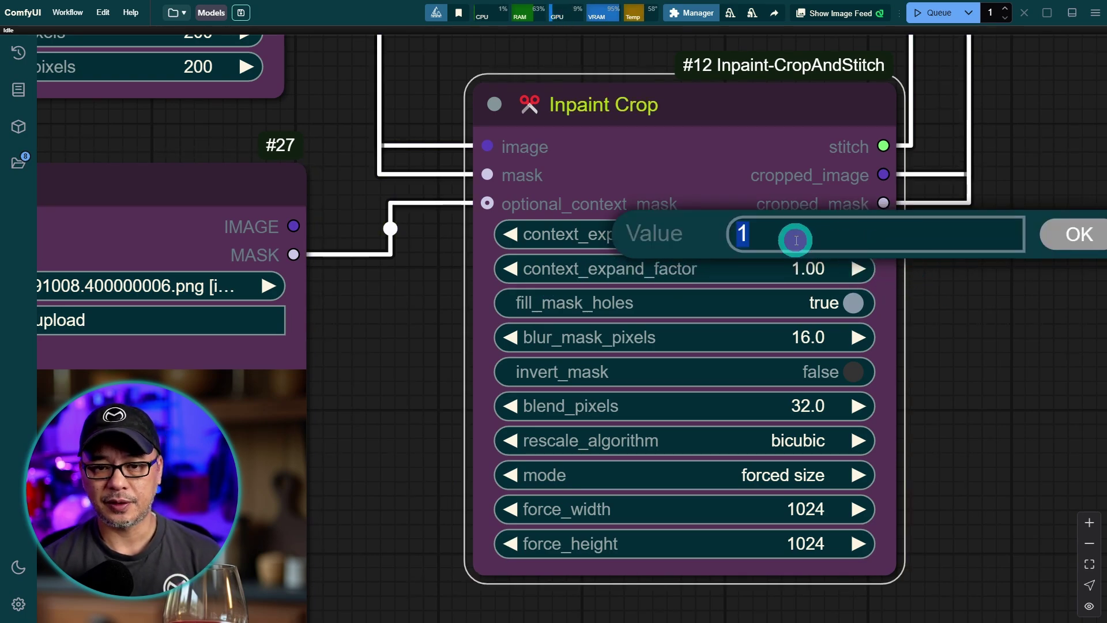
{"action": "type", "text": "20"}
{"action": "key", "text": "Return"}
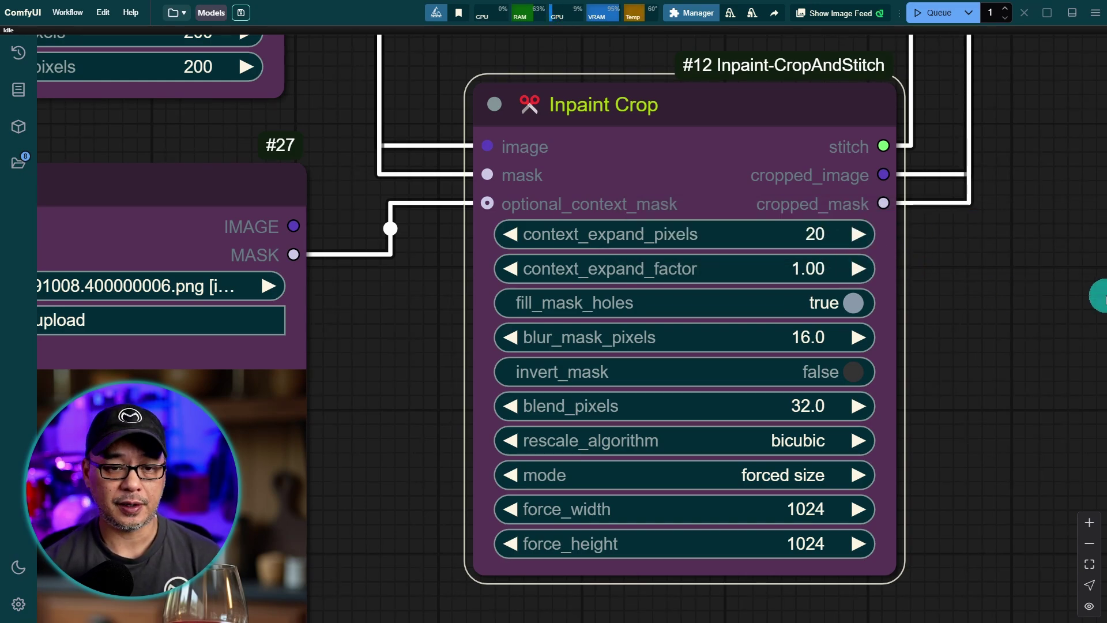
{"action": "scroll", "coordinate": [663, 452], "scroll_direction": "down", "scroll_amount": 3}
{"action": "scroll", "coordinate": [663, 452], "scroll_direction": "up", "scroll_amount": 4}
{"action": "left_click_drag", "start_coordinate": [109, 146], "coordinate": [363, 323]}
{"action": "scroll", "coordinate": [409, 320], "scroll_direction": "up", "scroll_amount": 1}
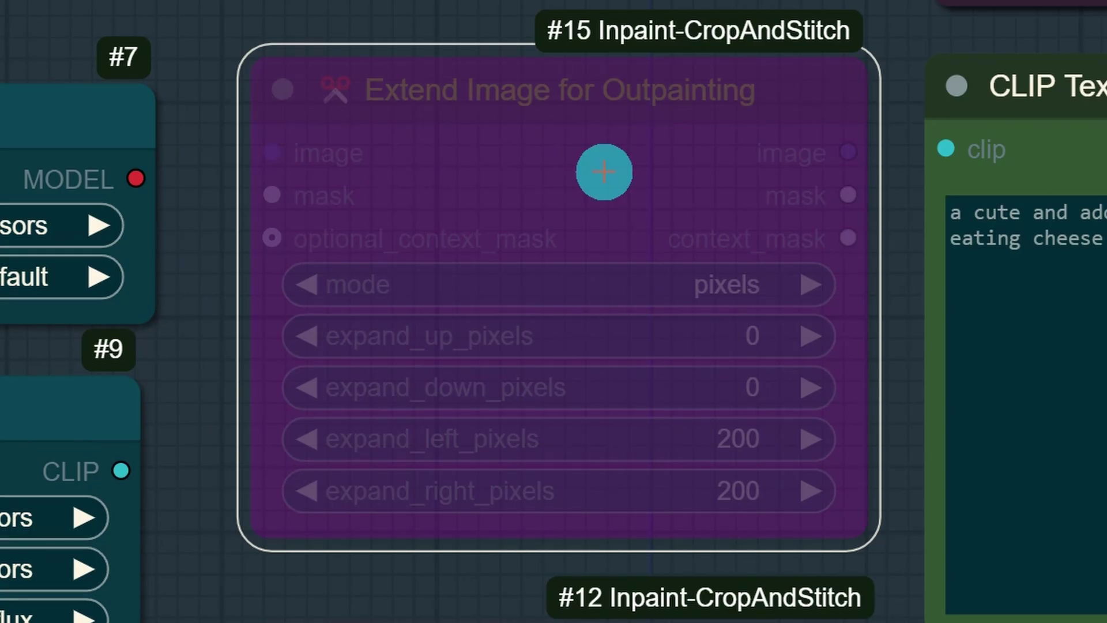
Step: Un-bypass Extend Image for Outpainting, keeping pixels mode with 200-pixel left and right expansion
{"action": "right_click", "coordinate": [604, 171]}
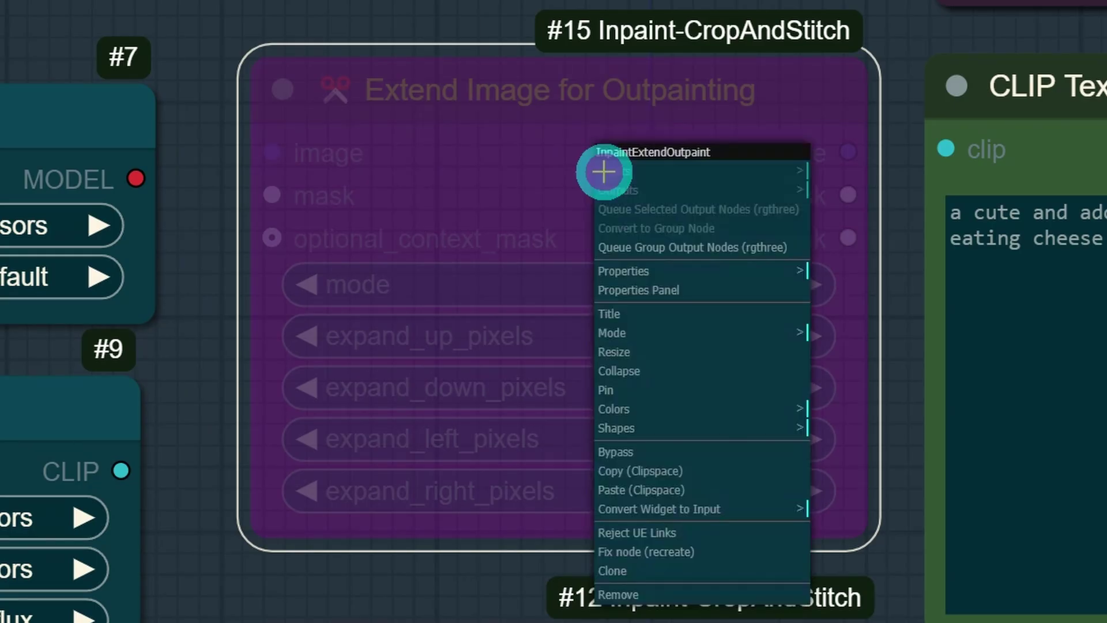
{"action": "left_click", "coordinate": [706, 457]}
{"action": "left_click", "coordinate": [818, 284]}
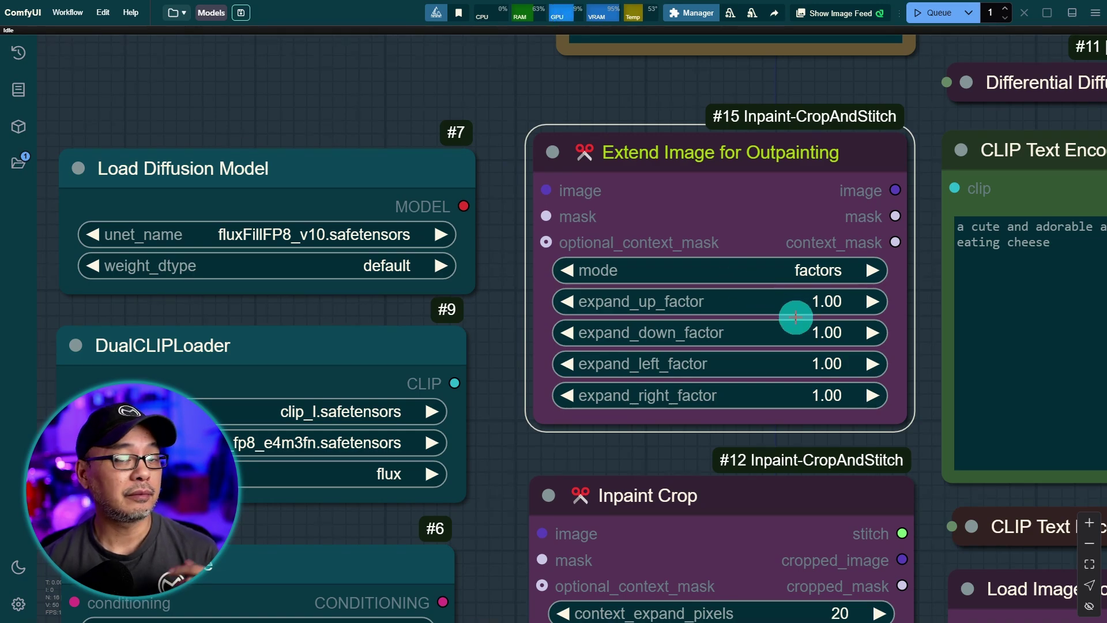
{"action": "left_click", "coordinate": [824, 272]}
{"action": "left_click", "coordinate": [813, 295]}
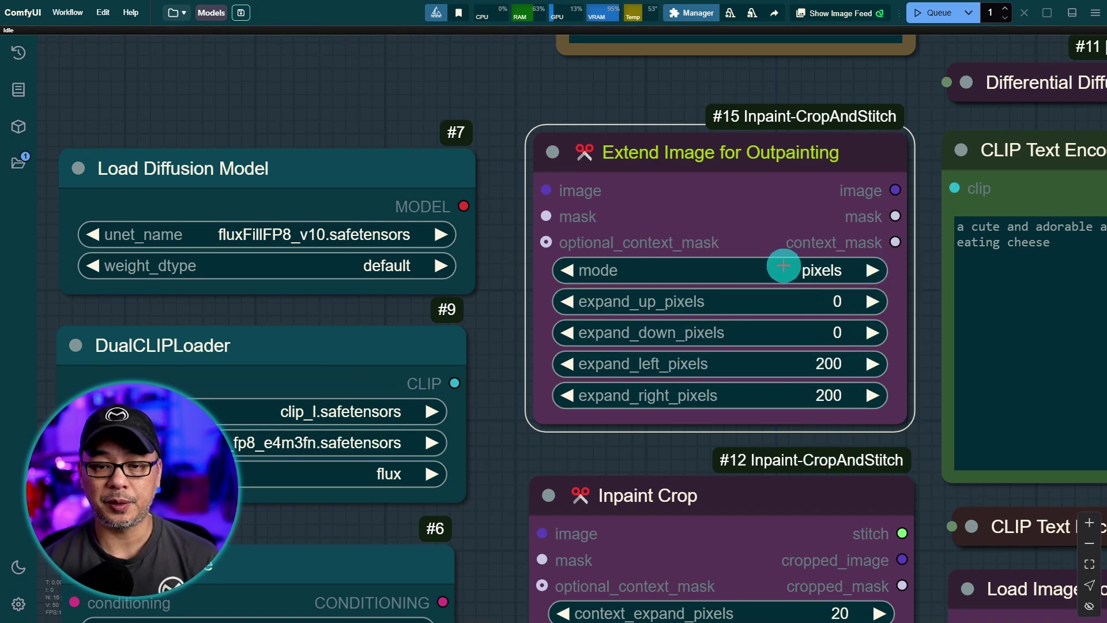
{"action": "scroll", "coordinate": [780, 323], "scroll_direction": "up", "scroll_amount": 5}
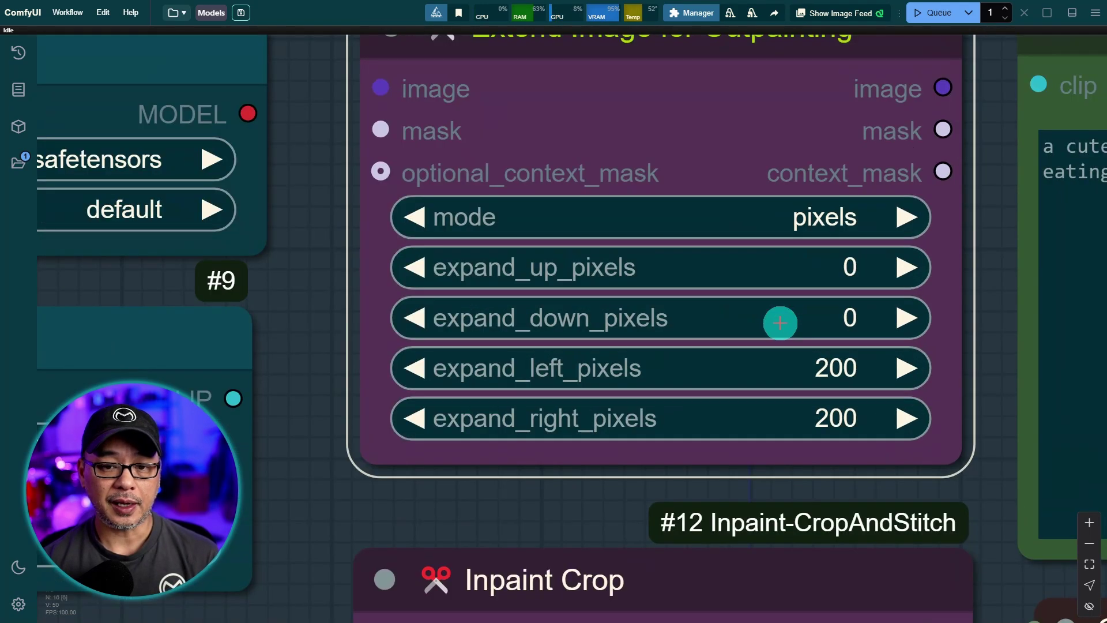